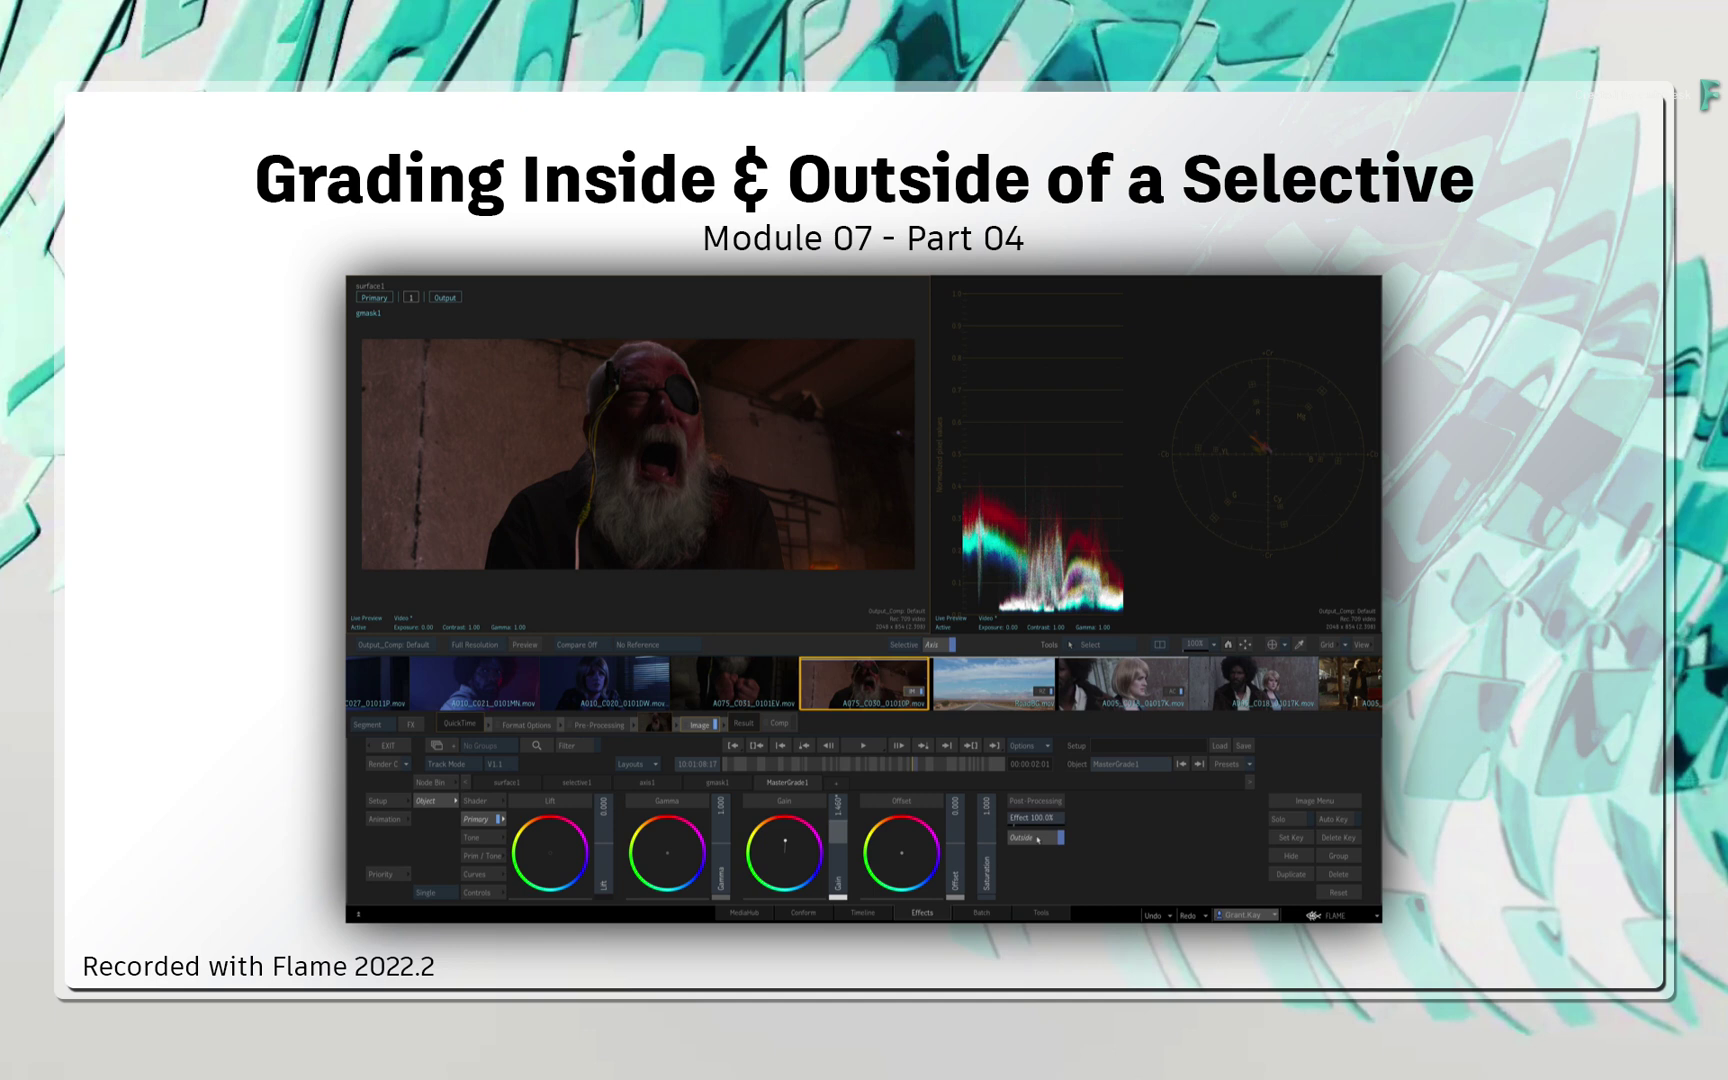
left_click(836, 783)
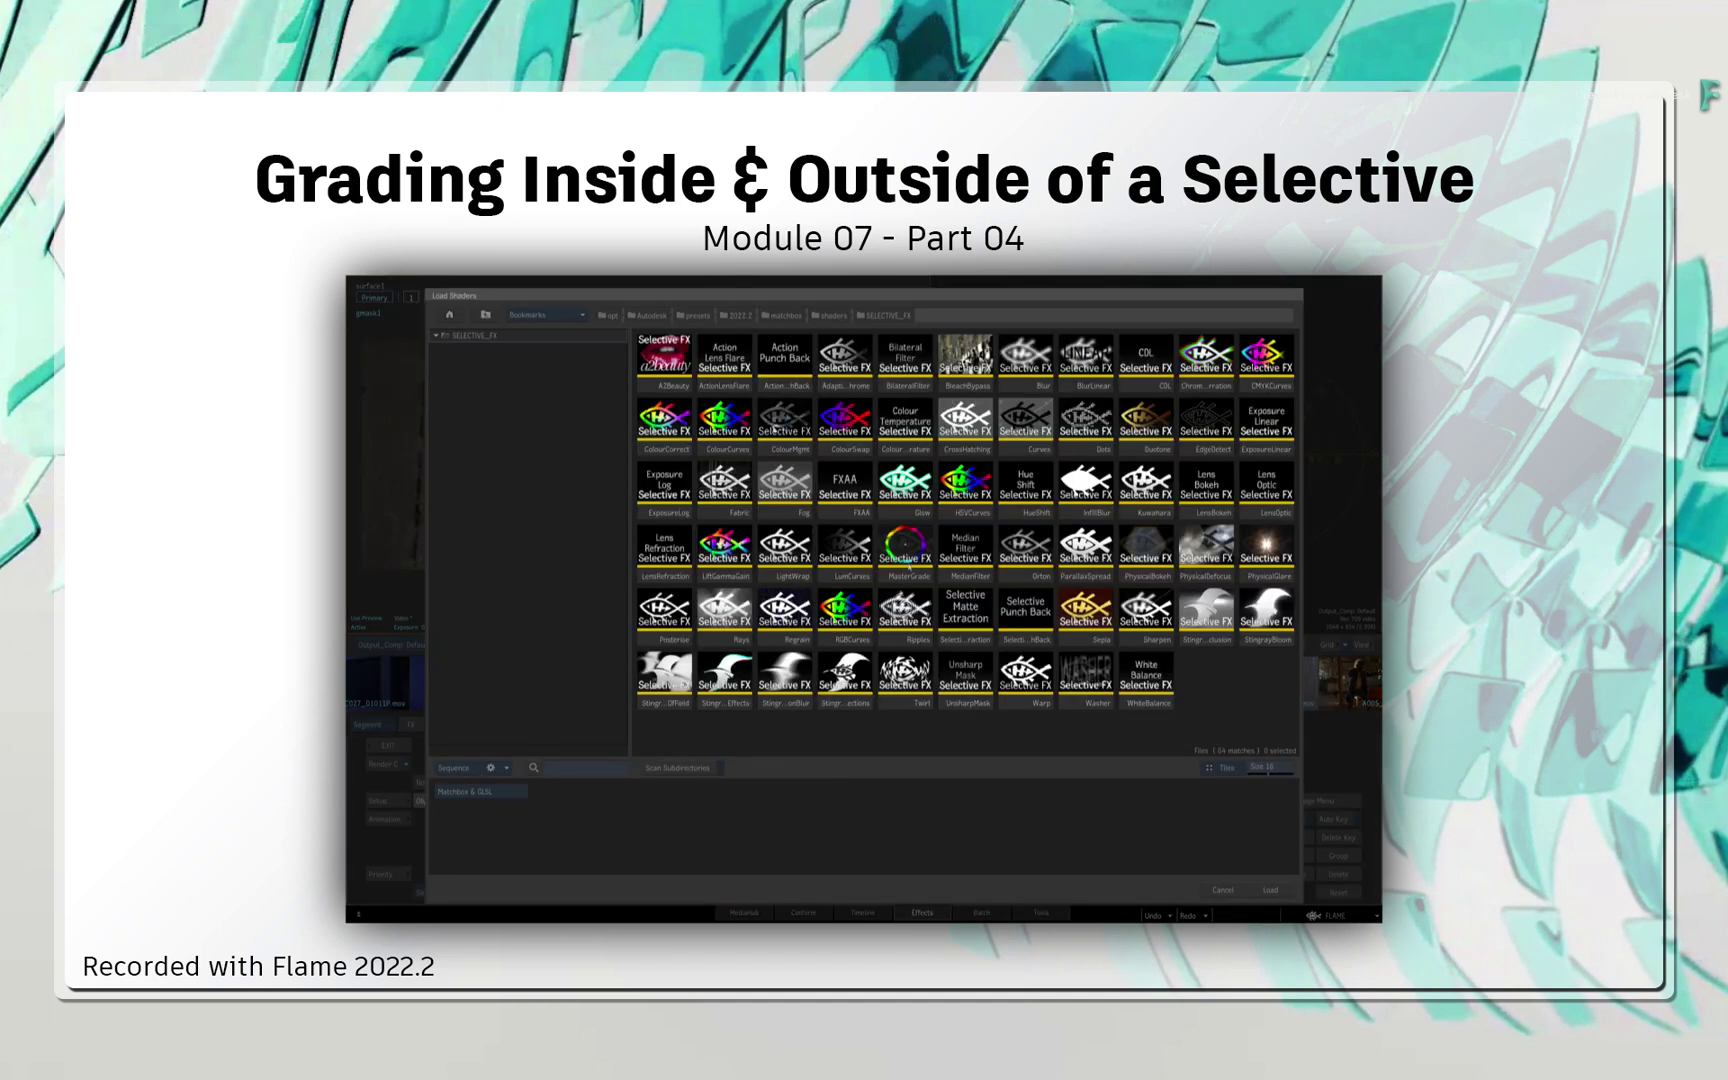
double_click(908, 560)
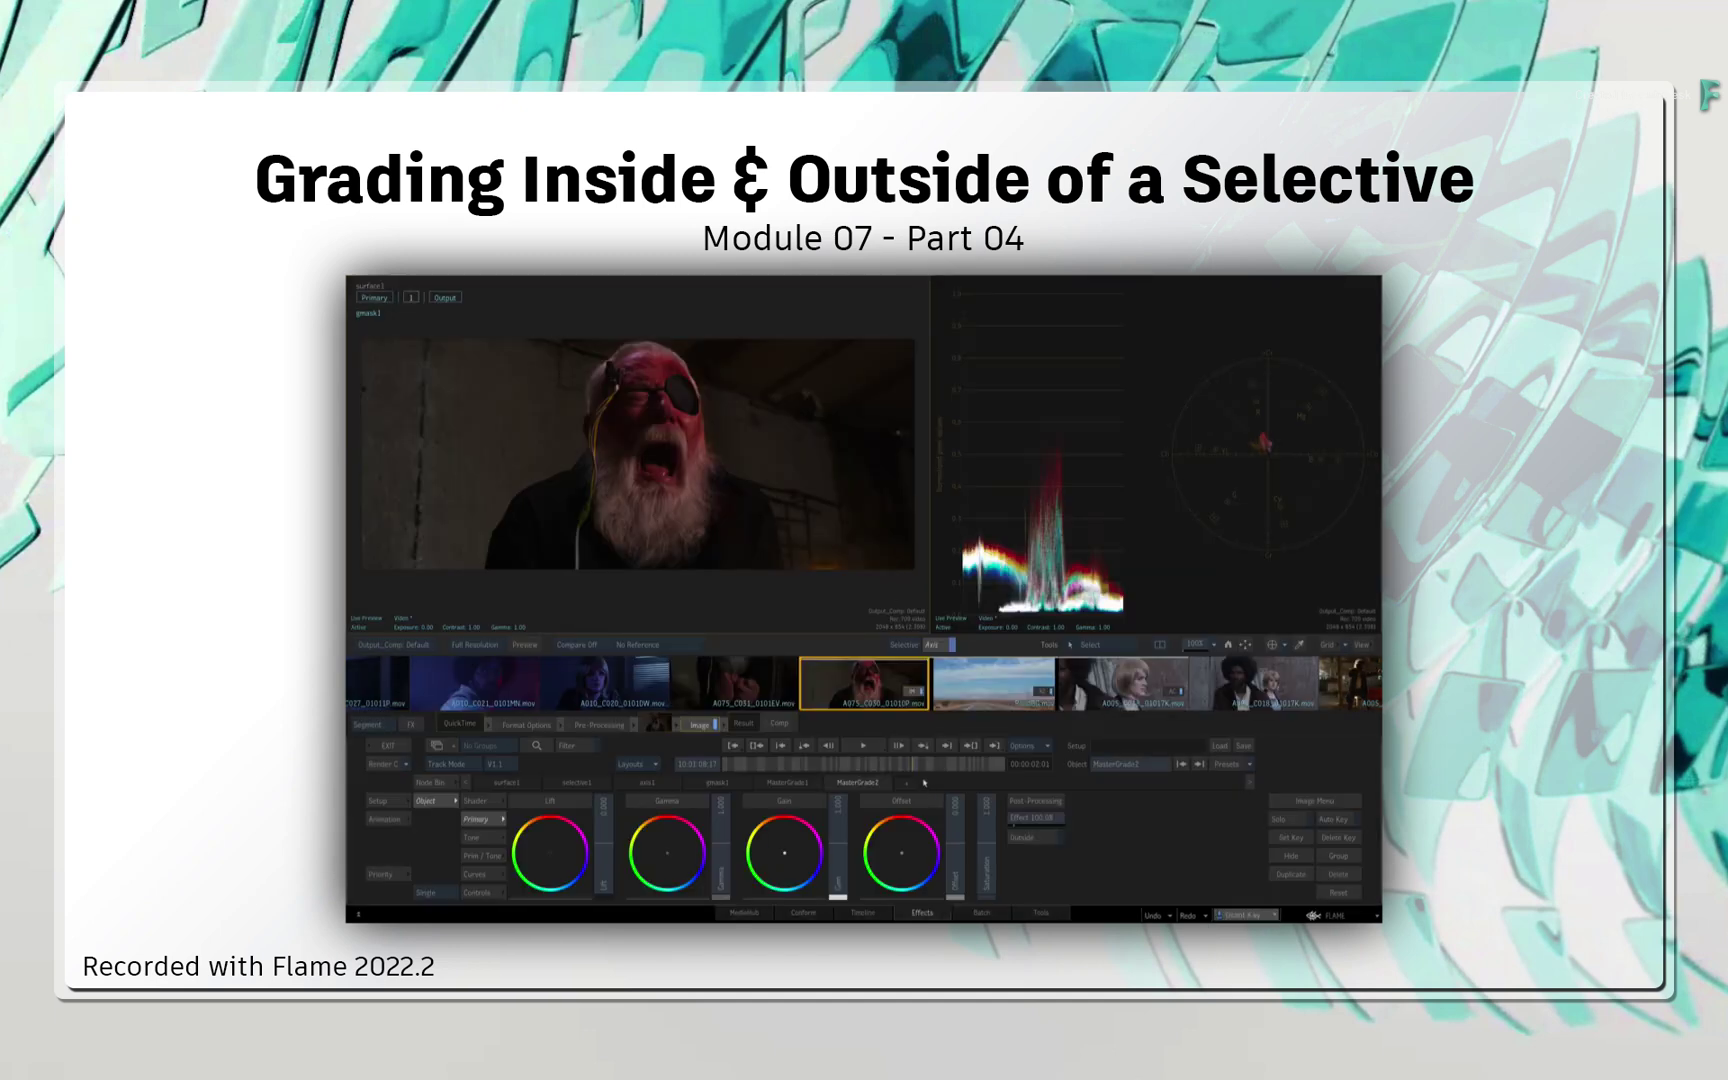
left_click_drag(607, 850, 618, 866)
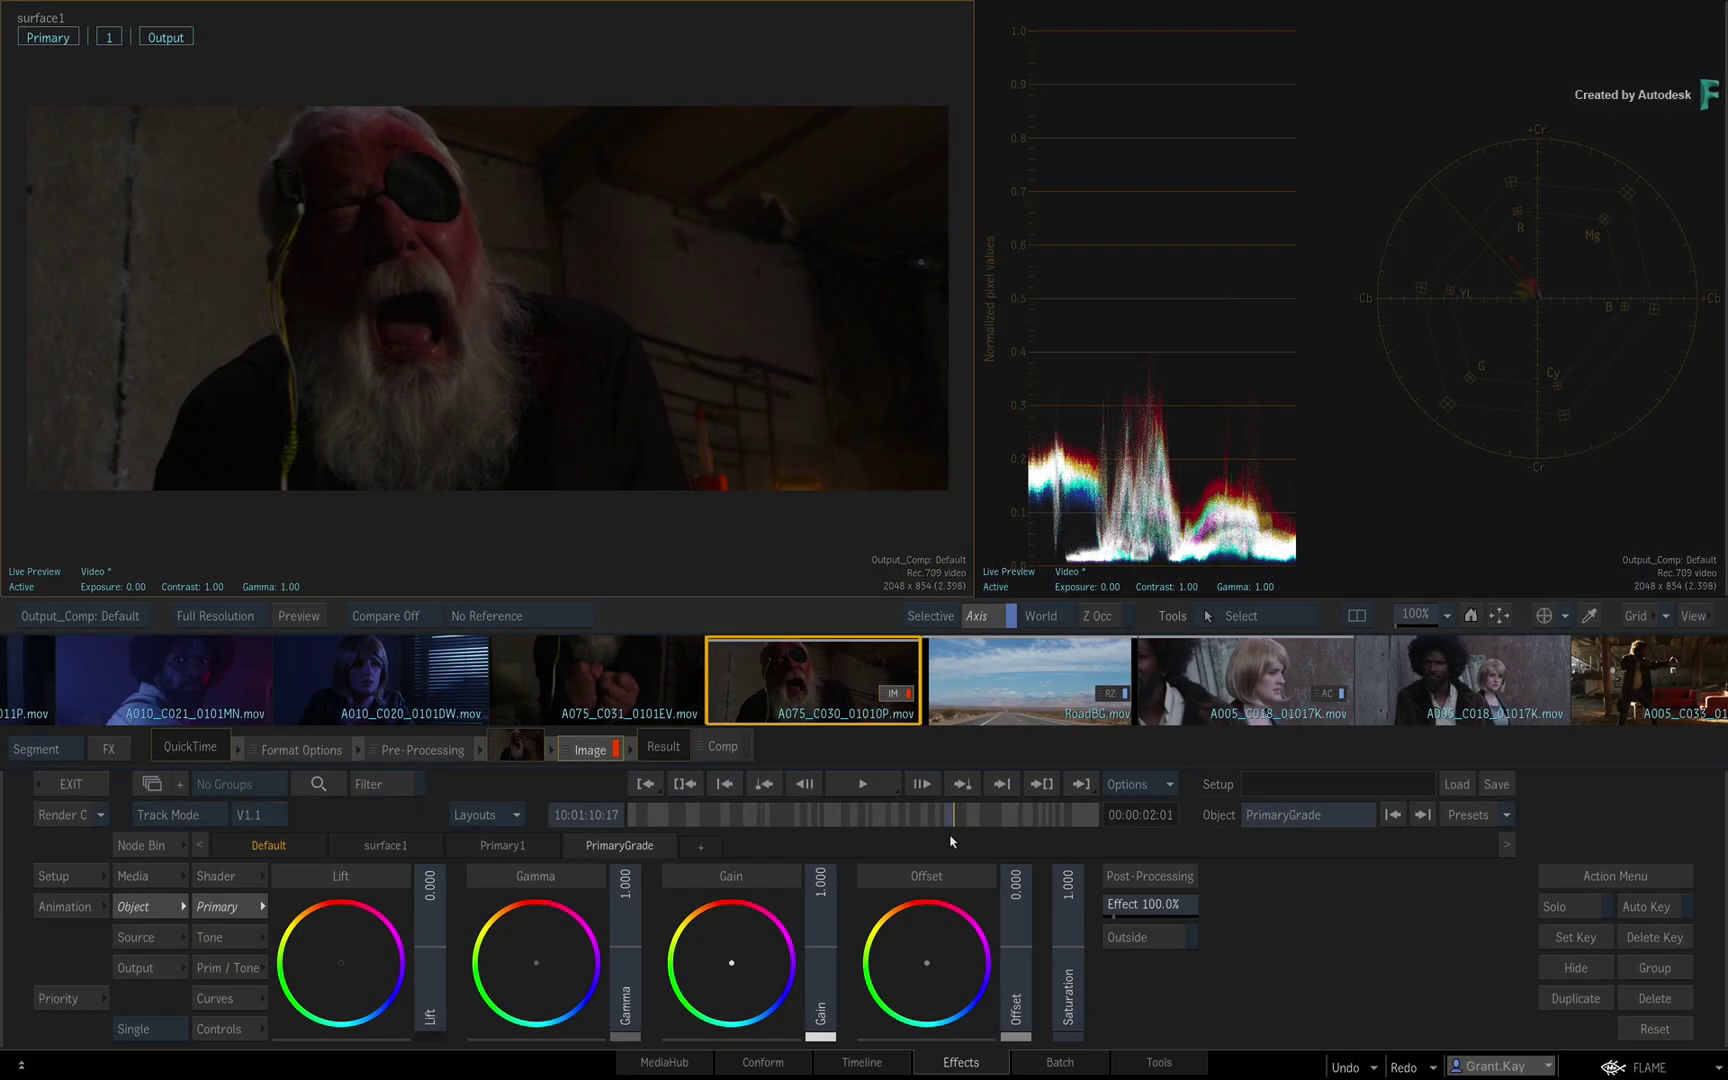
- Go to timecode 10:01:08:17, create selective 1 on the clip and attach a GMask to it
left_click_drag(953, 816, 918, 817)
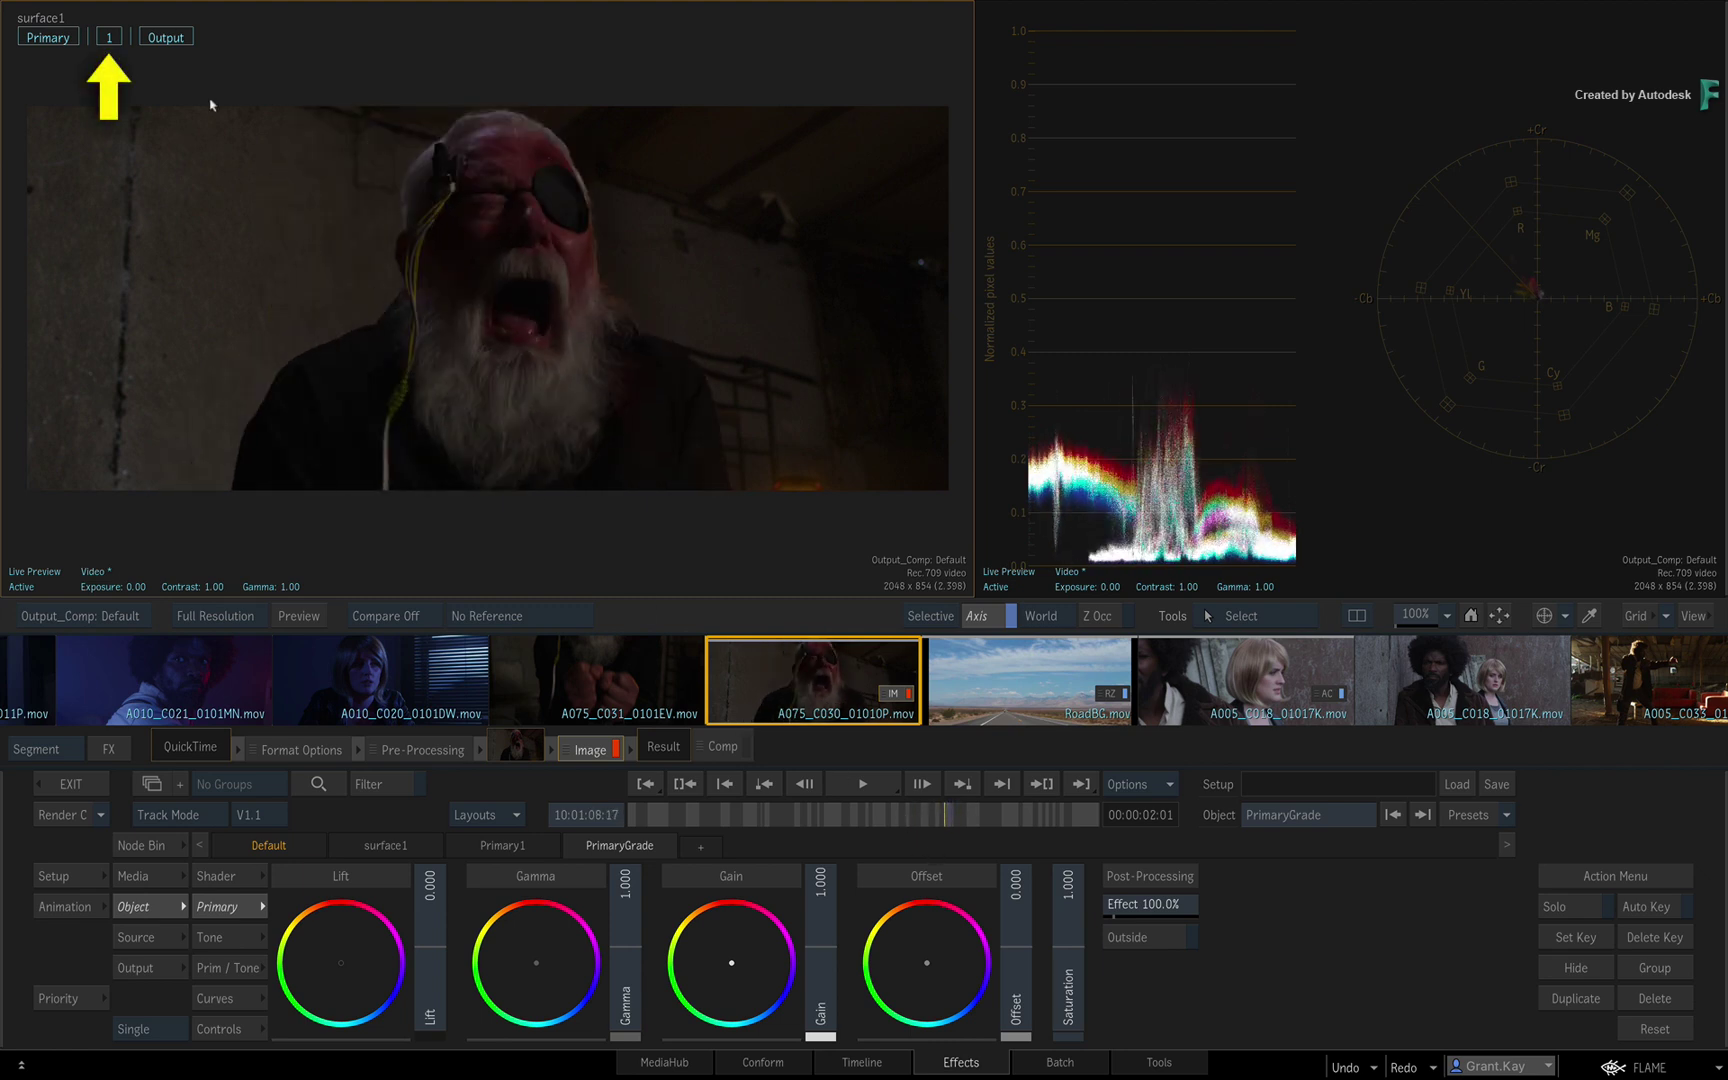
left_click(111, 37)
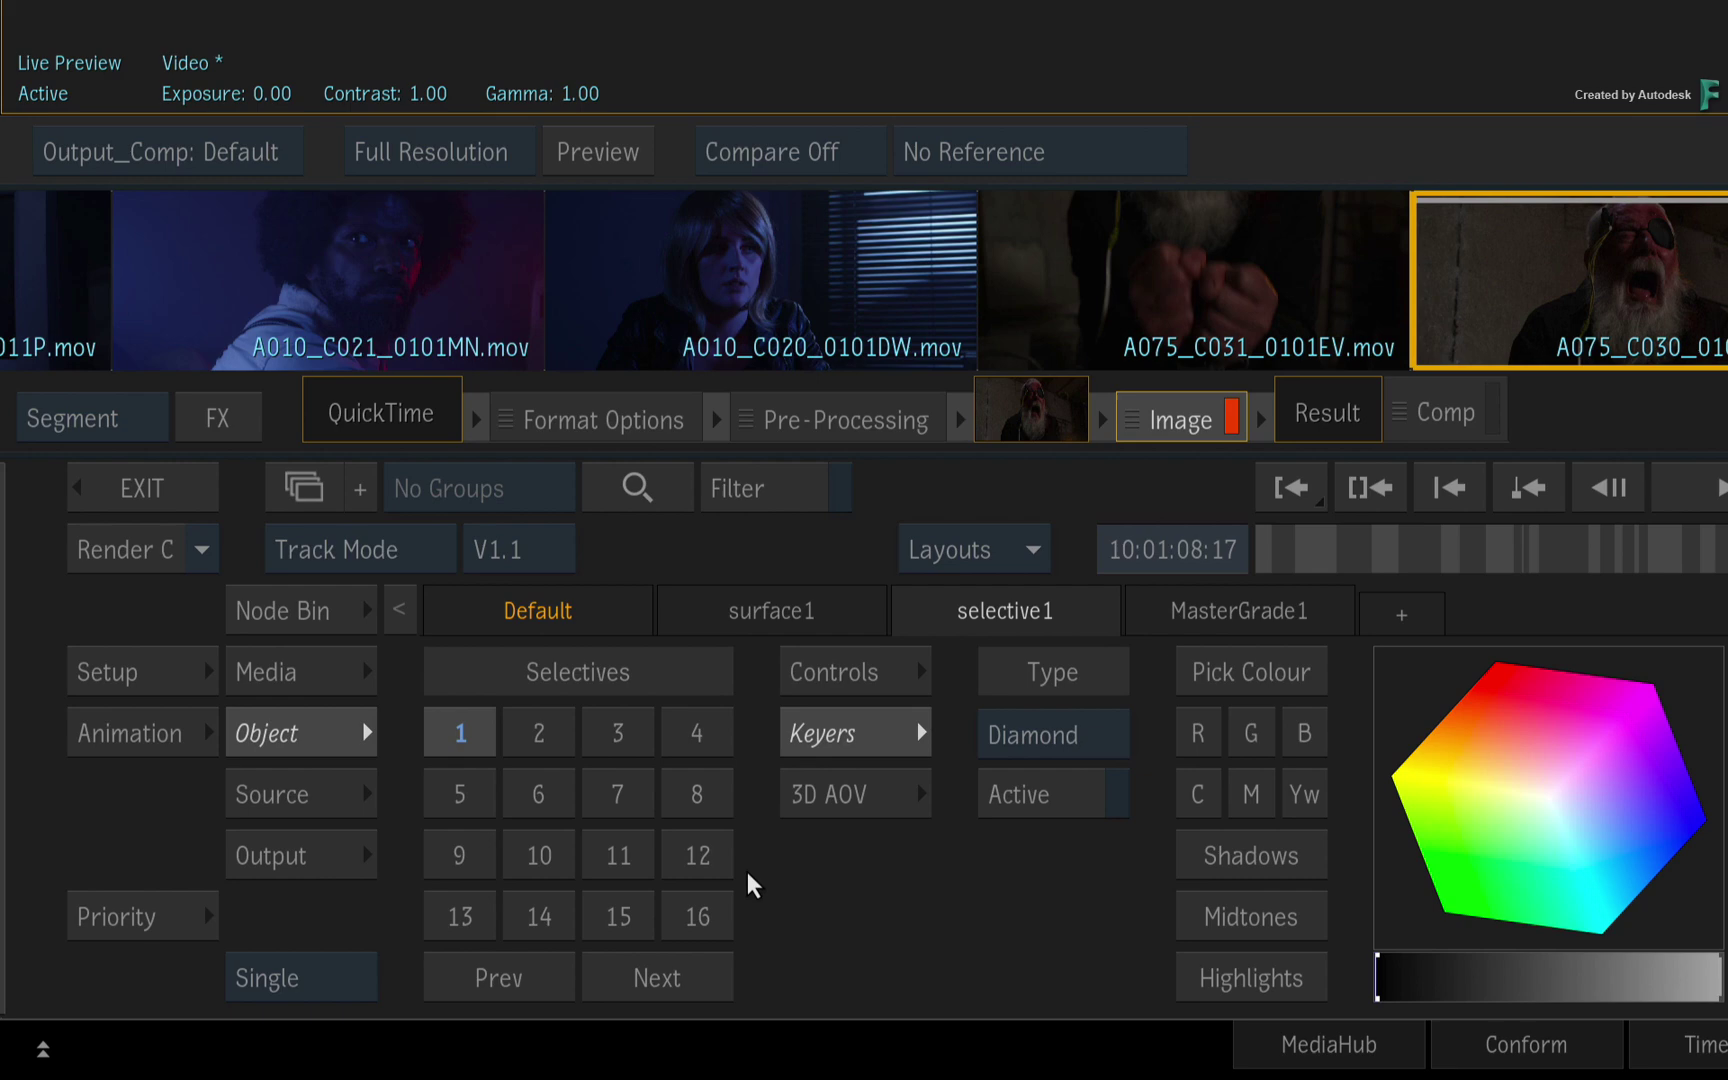
right_click(454, 742)
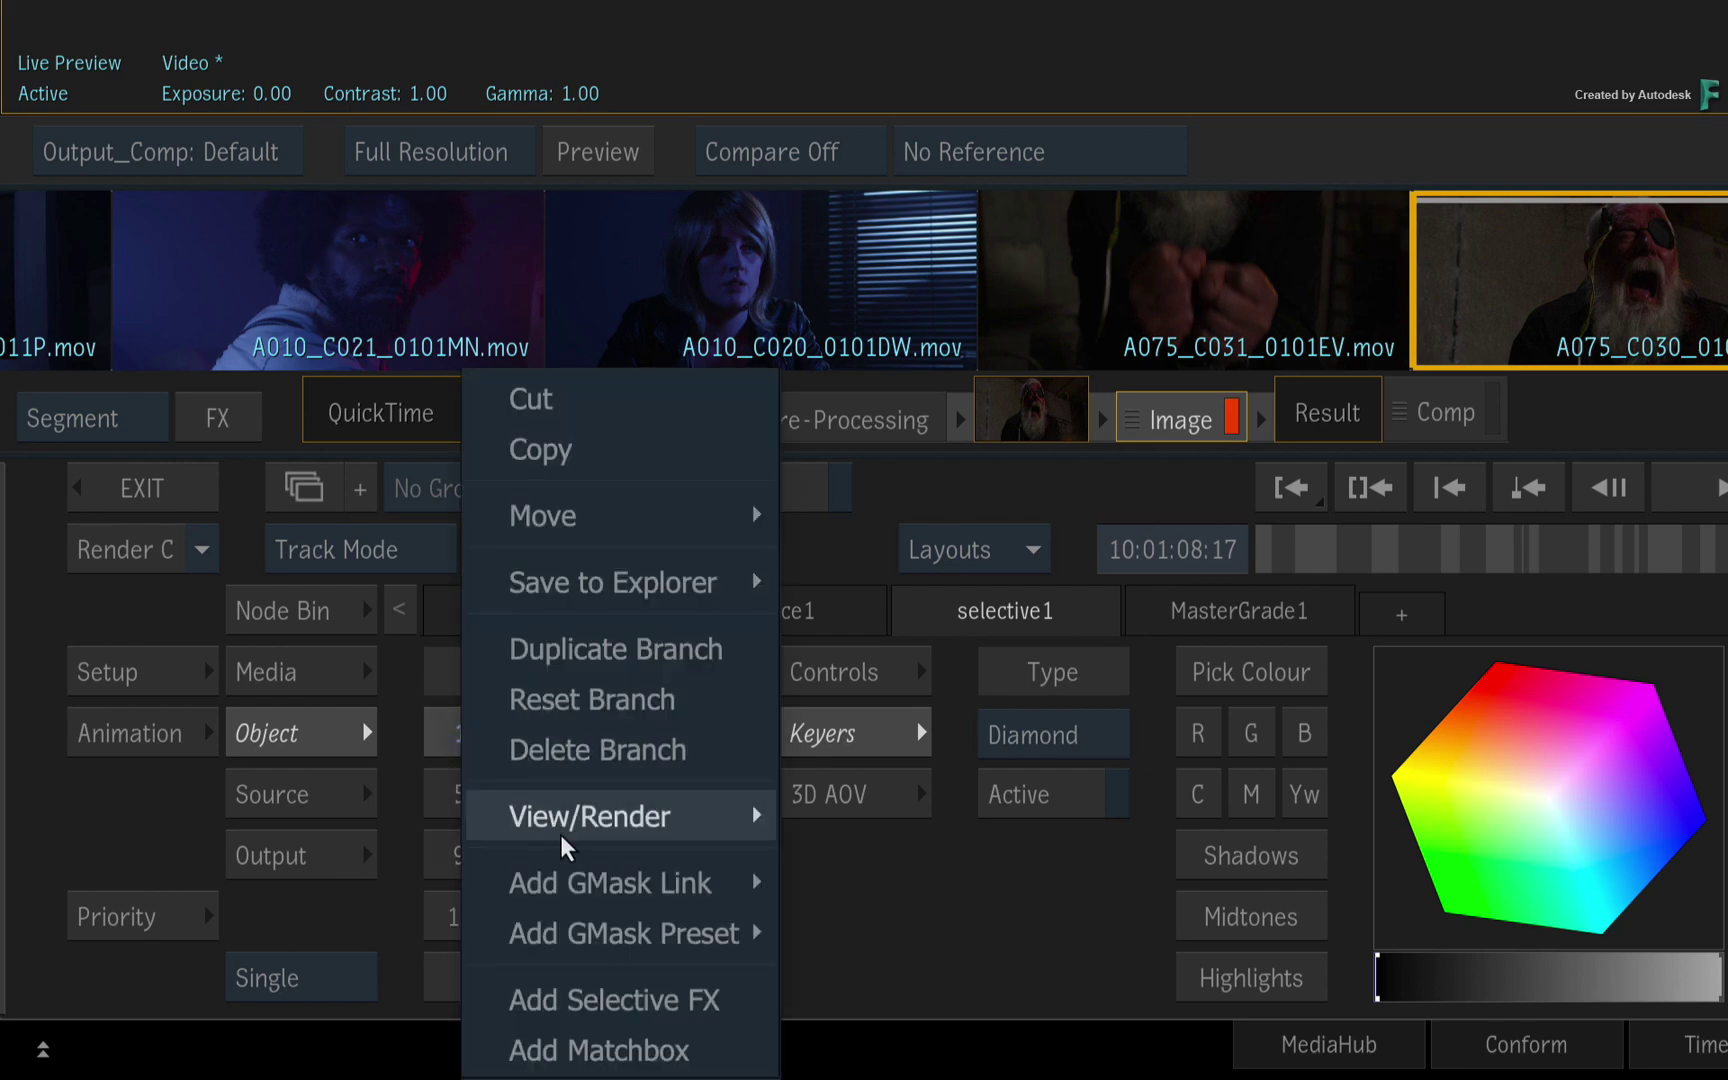
mouse_move(582, 879)
left_click(1034, 680)
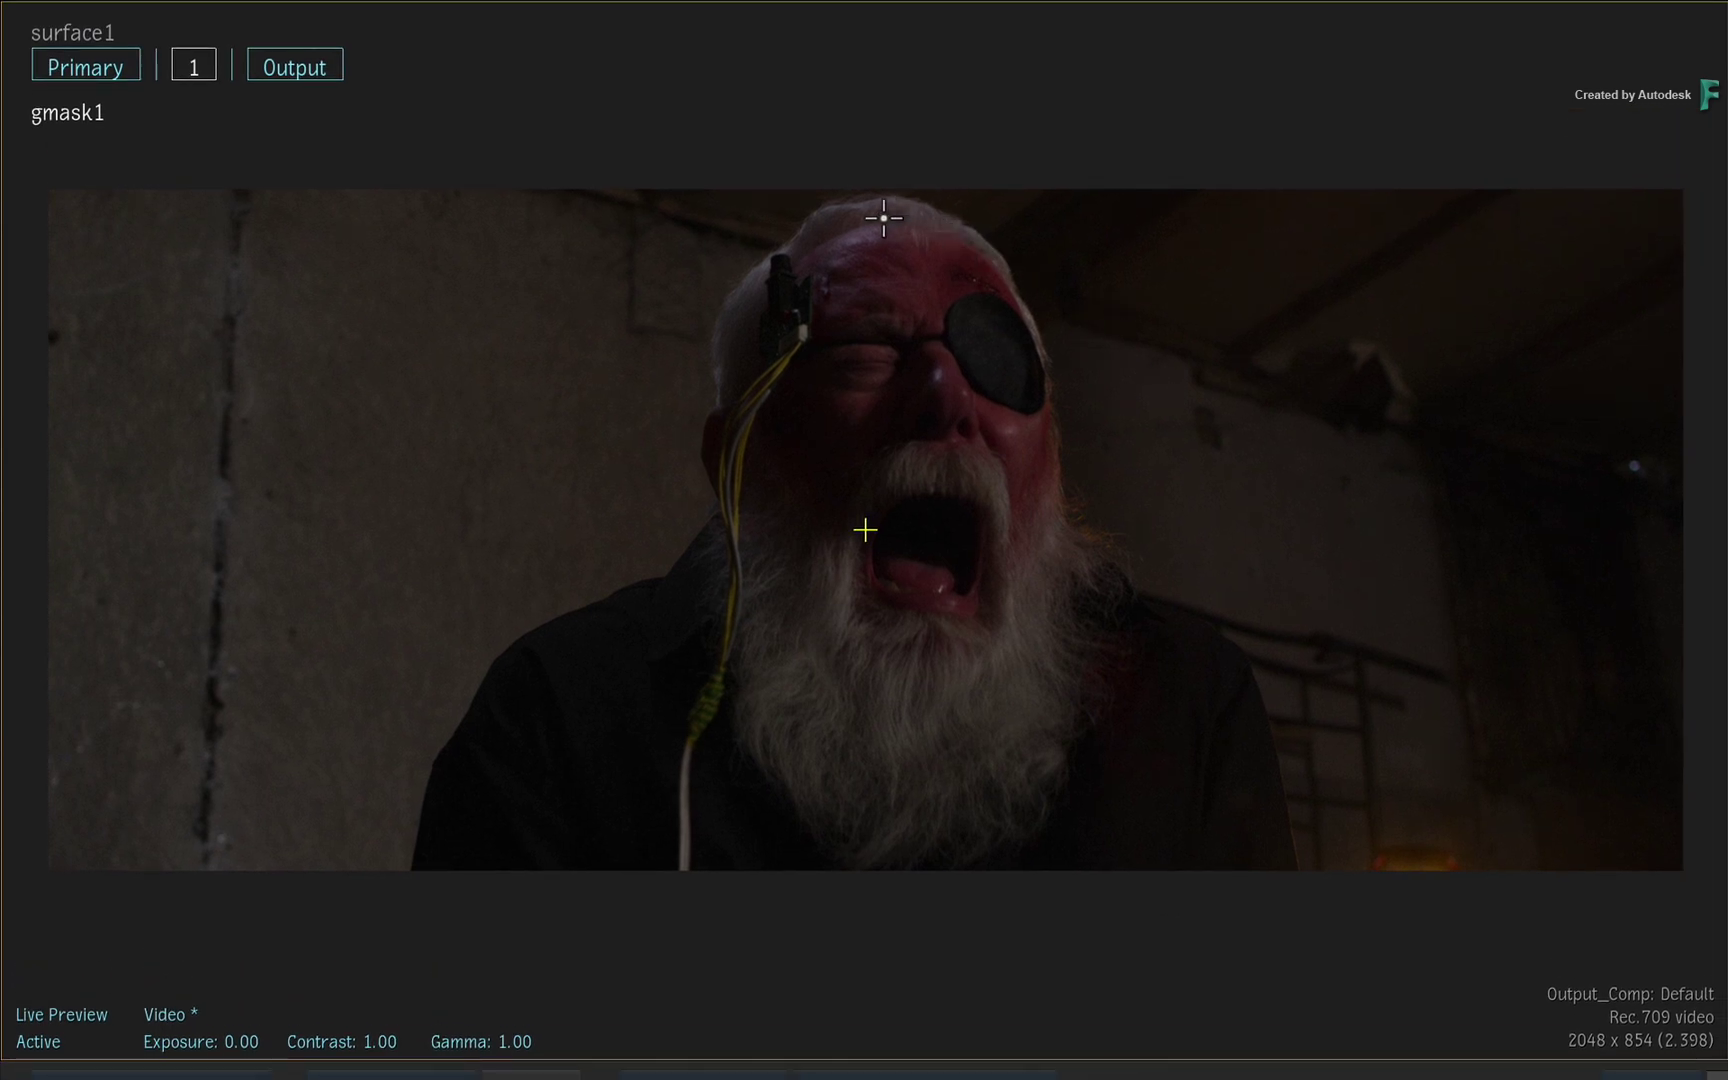
- Draw a closed eight-point mask around the man's head and beard and give it edge softness with an offset of 42.0
left_click_drag(884, 215, 976, 213)
left_click_drag(1044, 337, 1049, 378)
left_click_drag(1066, 535, 1066, 569)
left_click_drag(1065, 739, 1047, 769)
left_click_drag(901, 831, 859, 819)
left_click_drag(753, 707, 753, 621)
left_click(737, 464)
left_click_drag(737, 464, 733, 413)
mouse_move(745, 305)
left_mouse_down()
mouse_move(727, 284)
mouse_move(762, 279)
left_mouse_up()
left_click(885, 218)
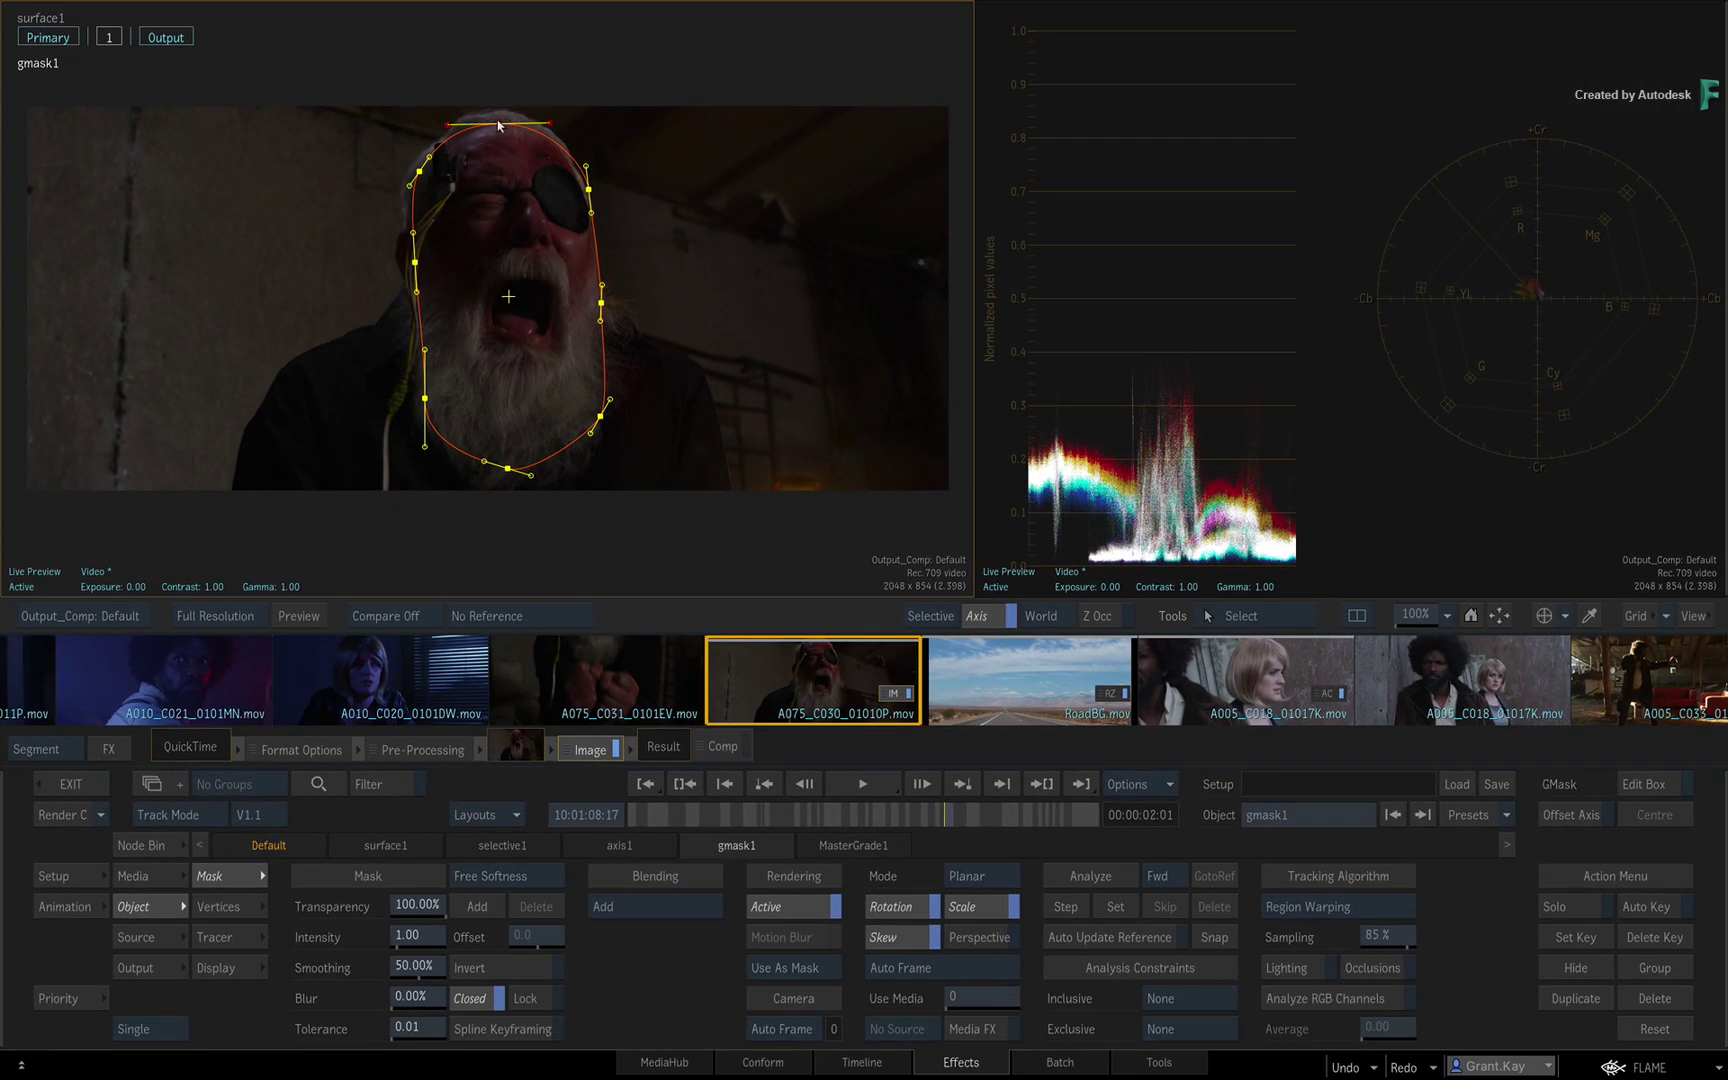
left_click(489, 910)
left_click_drag(540, 948, 401, 912)
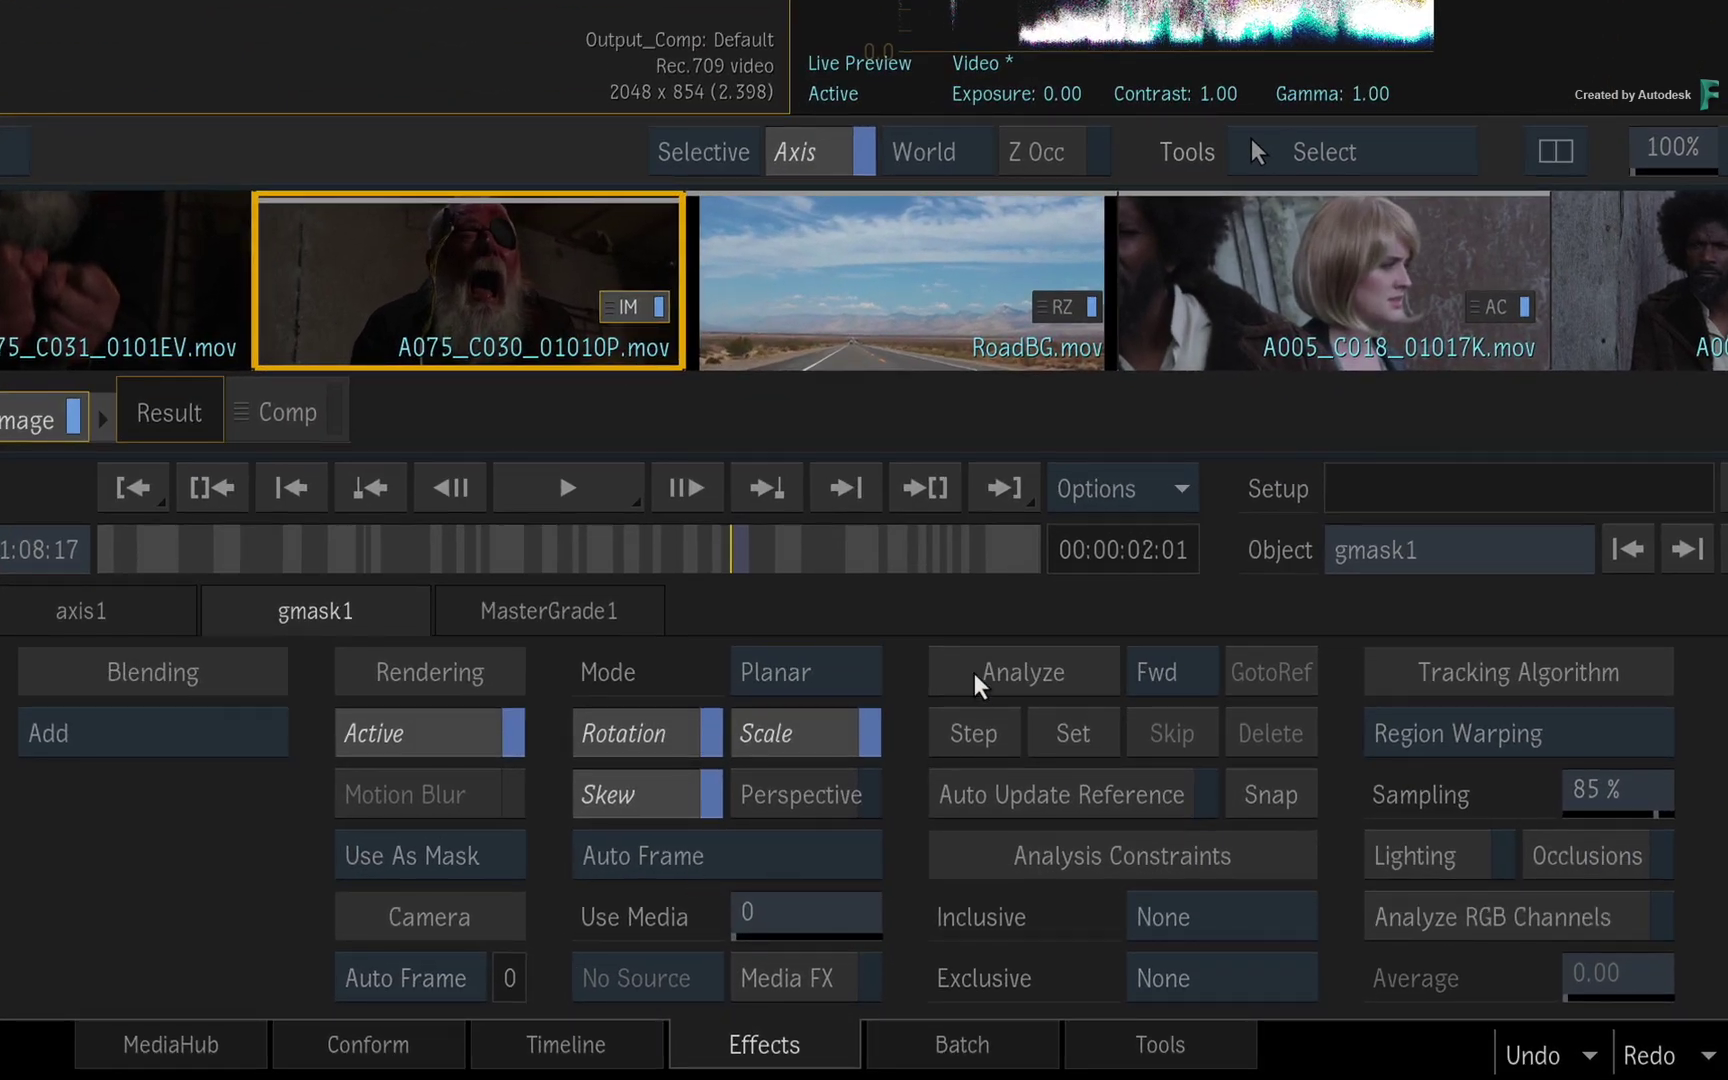
- Track the mask forward in Planar mode, with Auto Update Reference enabled and a reference snapped on the current frame
left_click(792, 684)
left_click(895, 680)
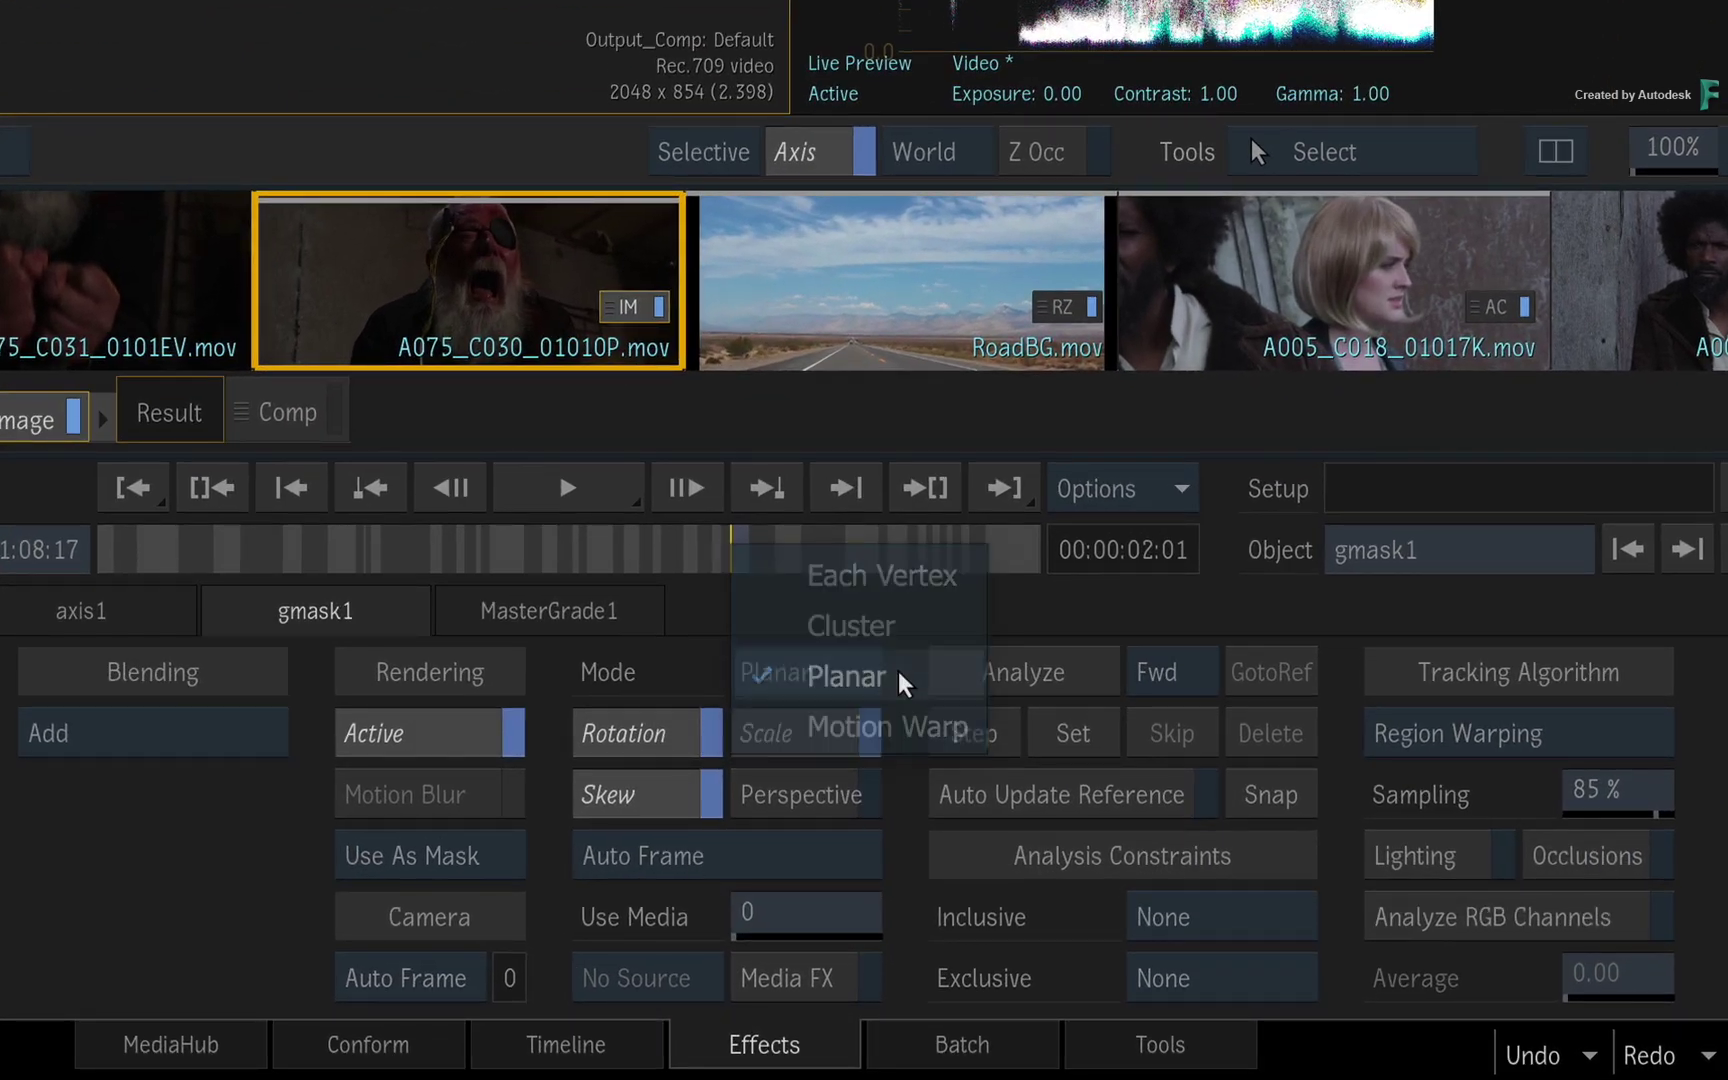
left_click(1080, 800)
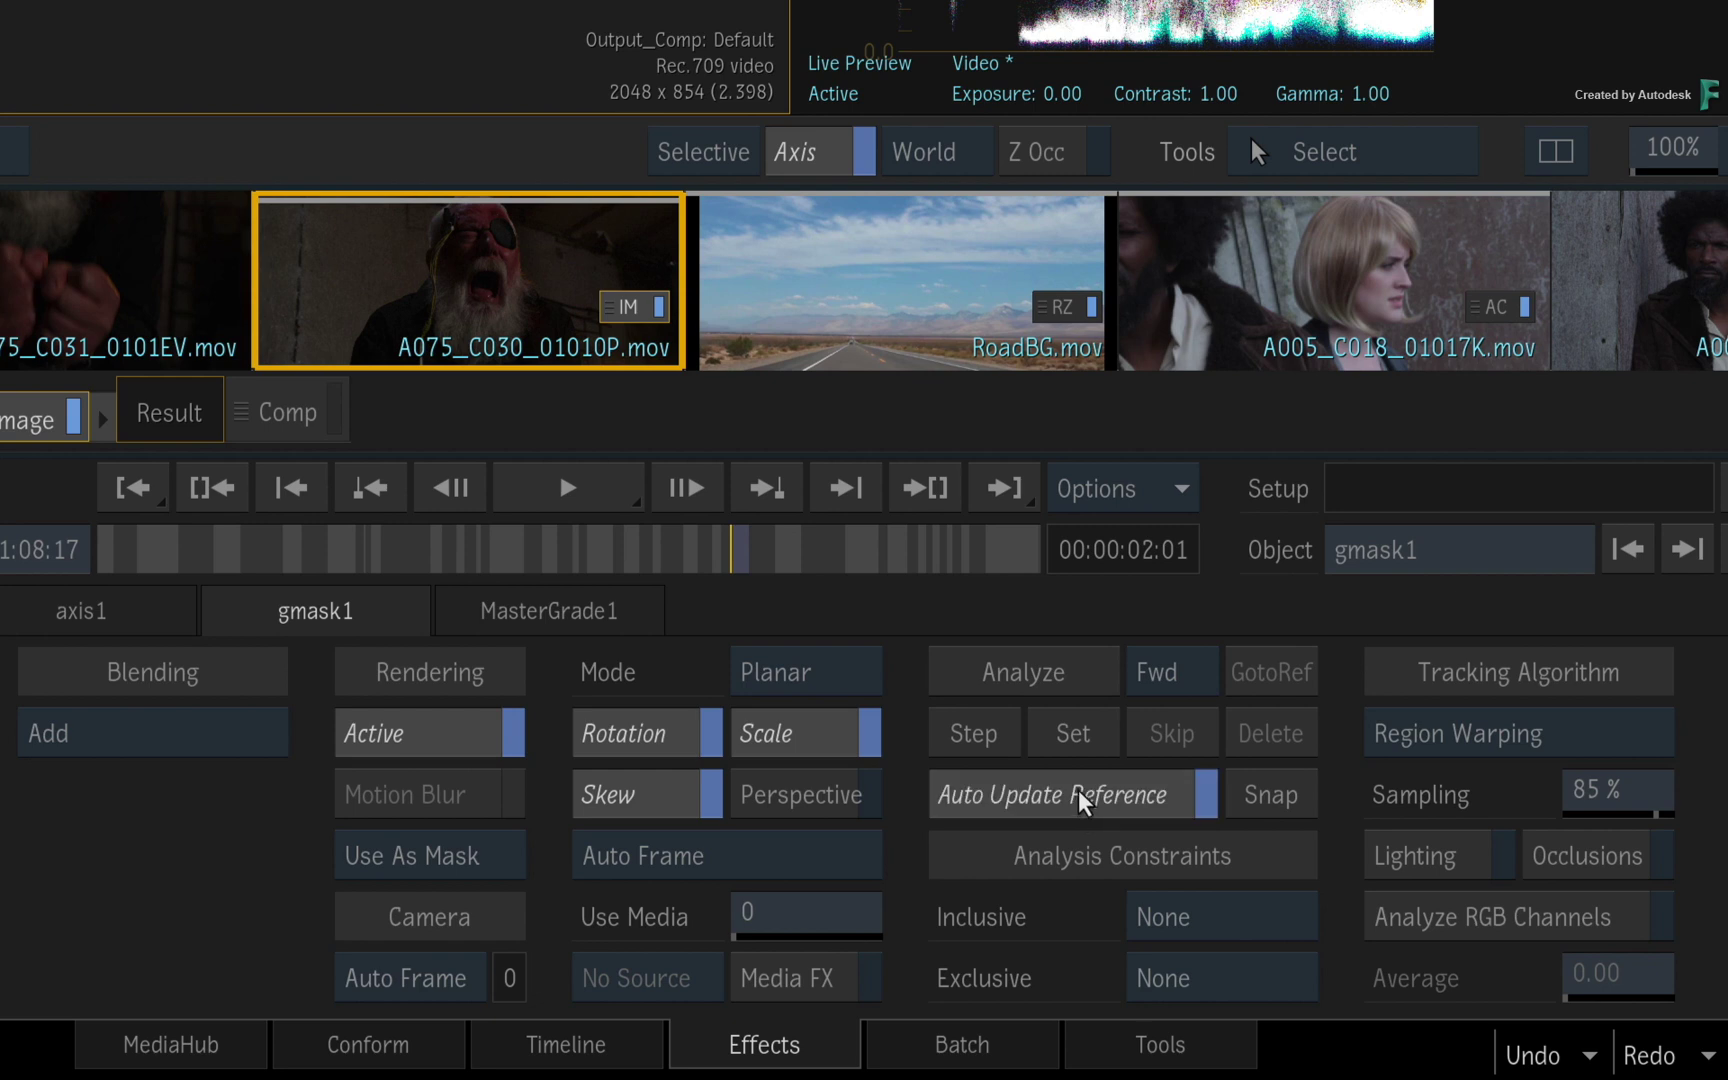
left_click(1287, 797)
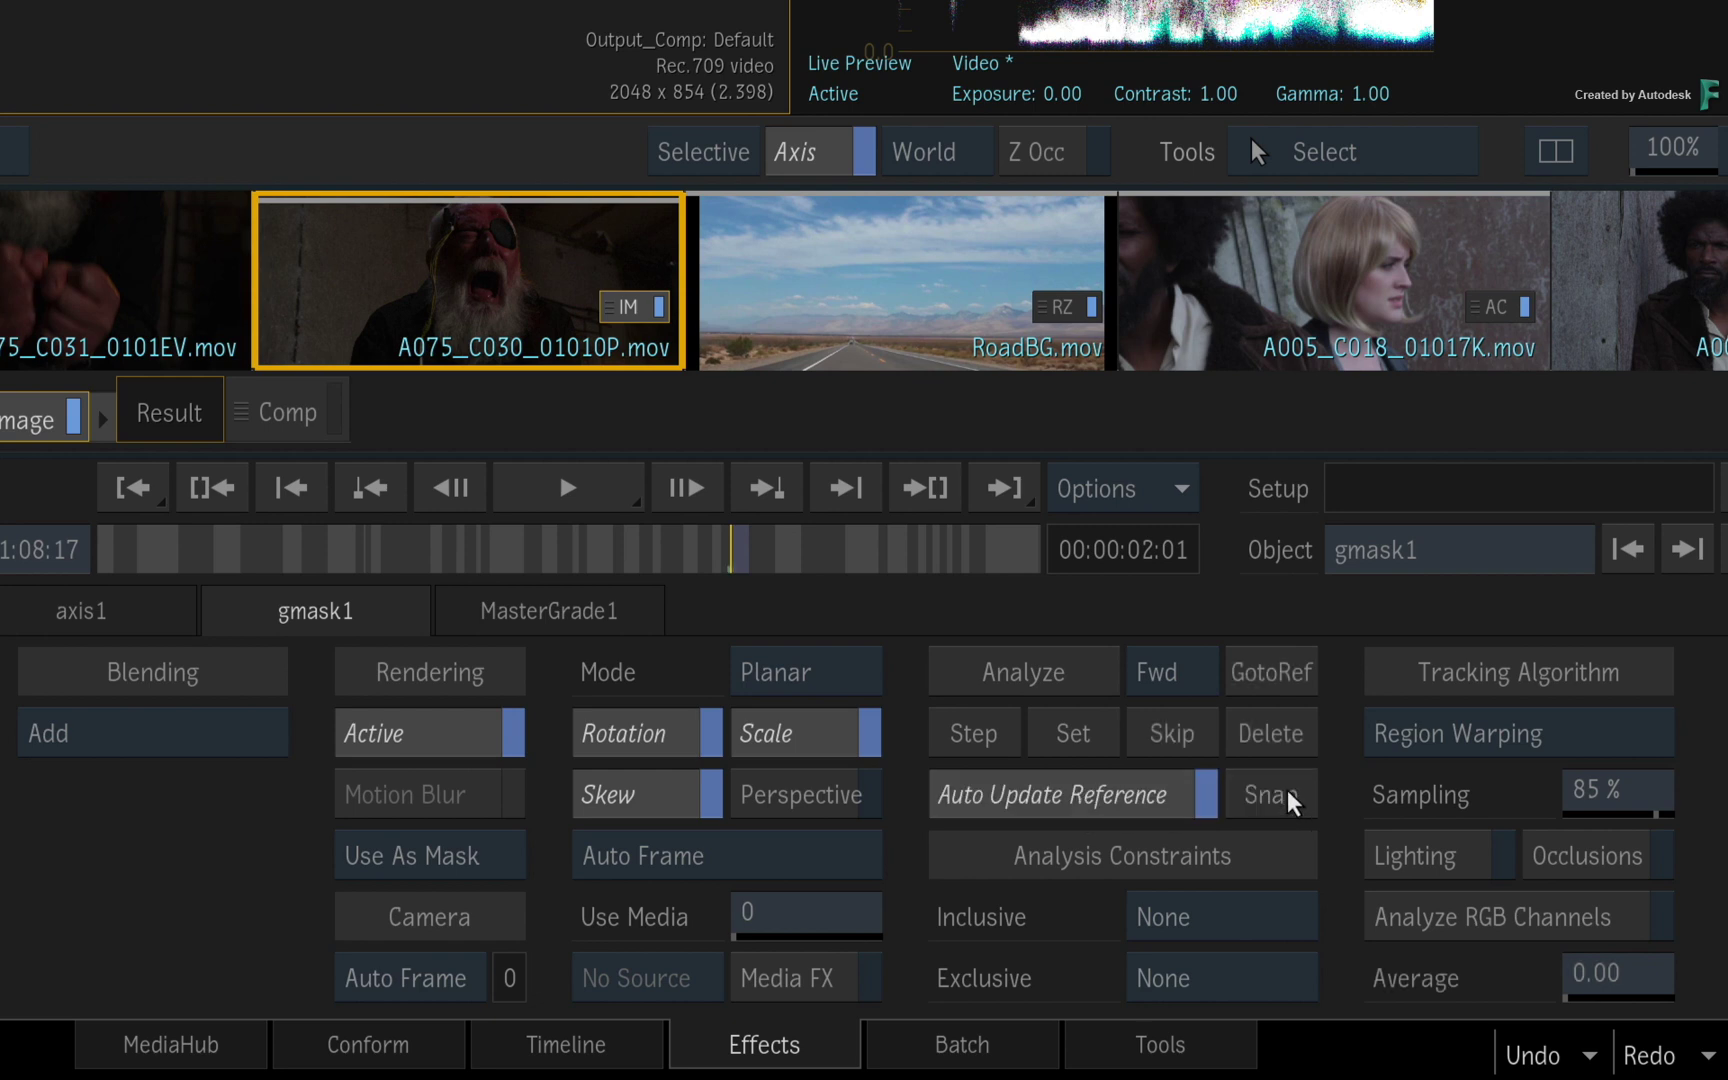
left_click(1193, 674)
left_click(1193, 674)
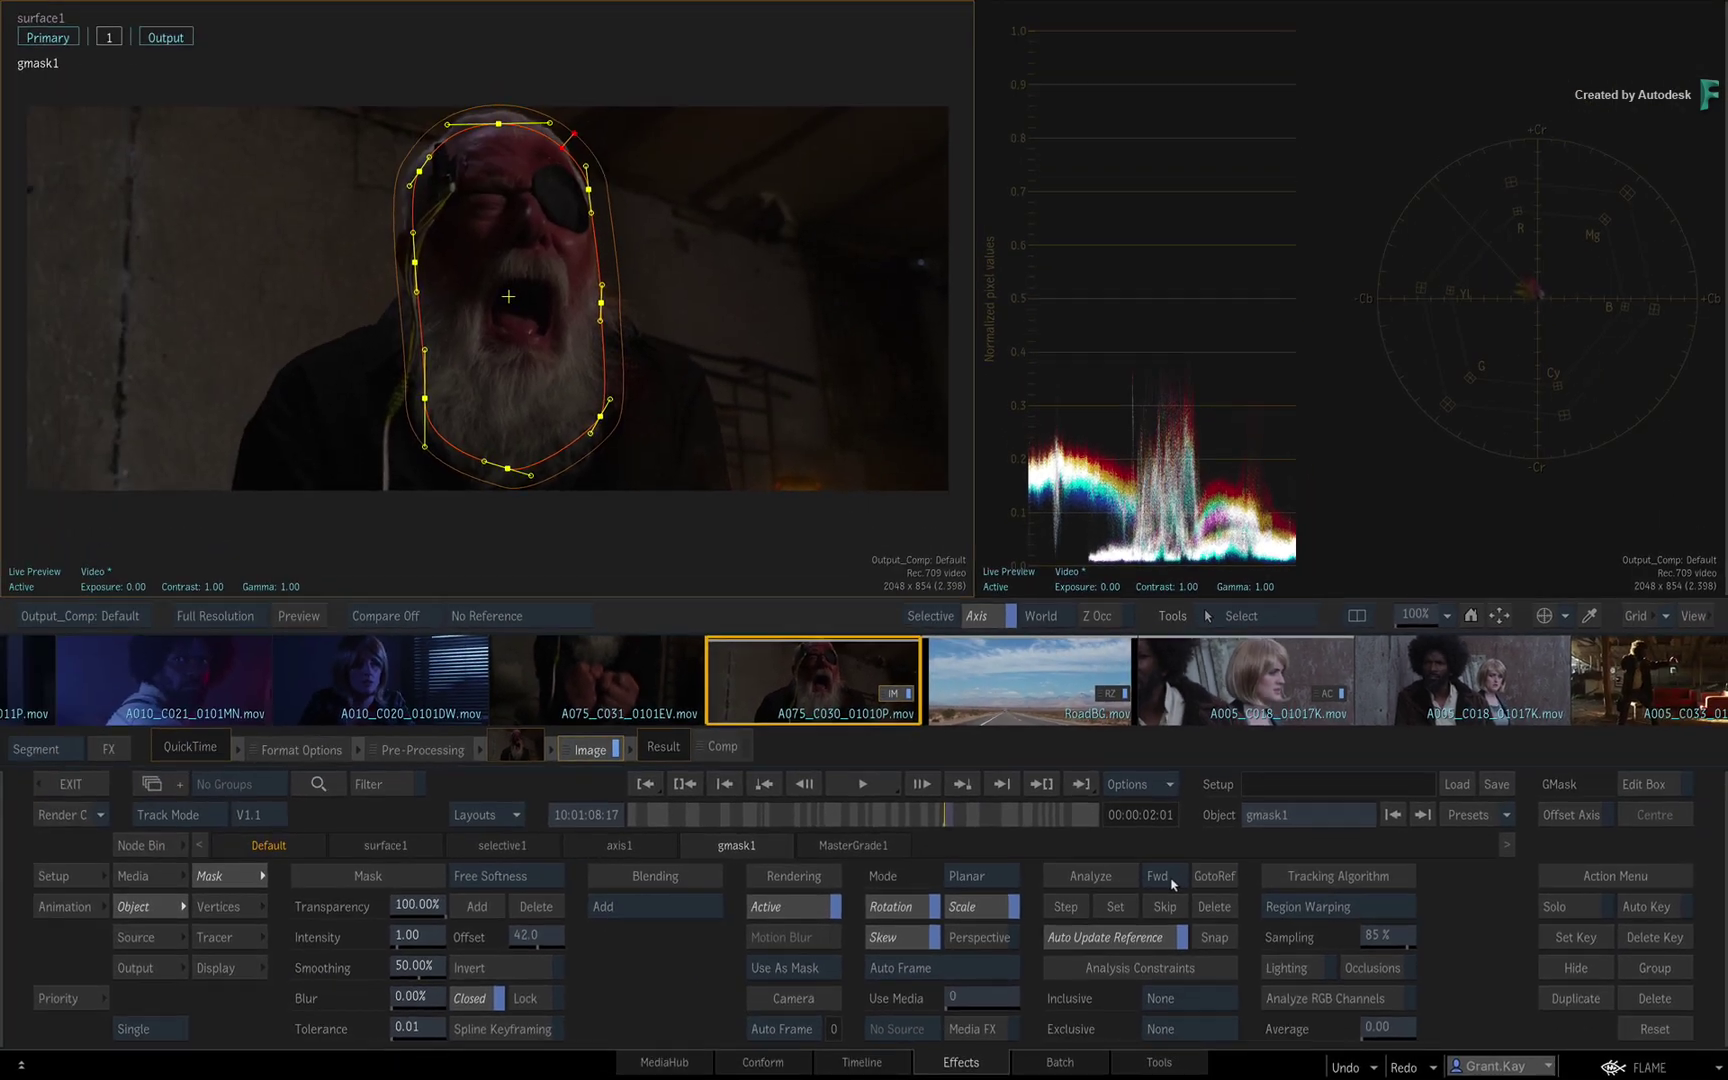
left_click(1090, 877)
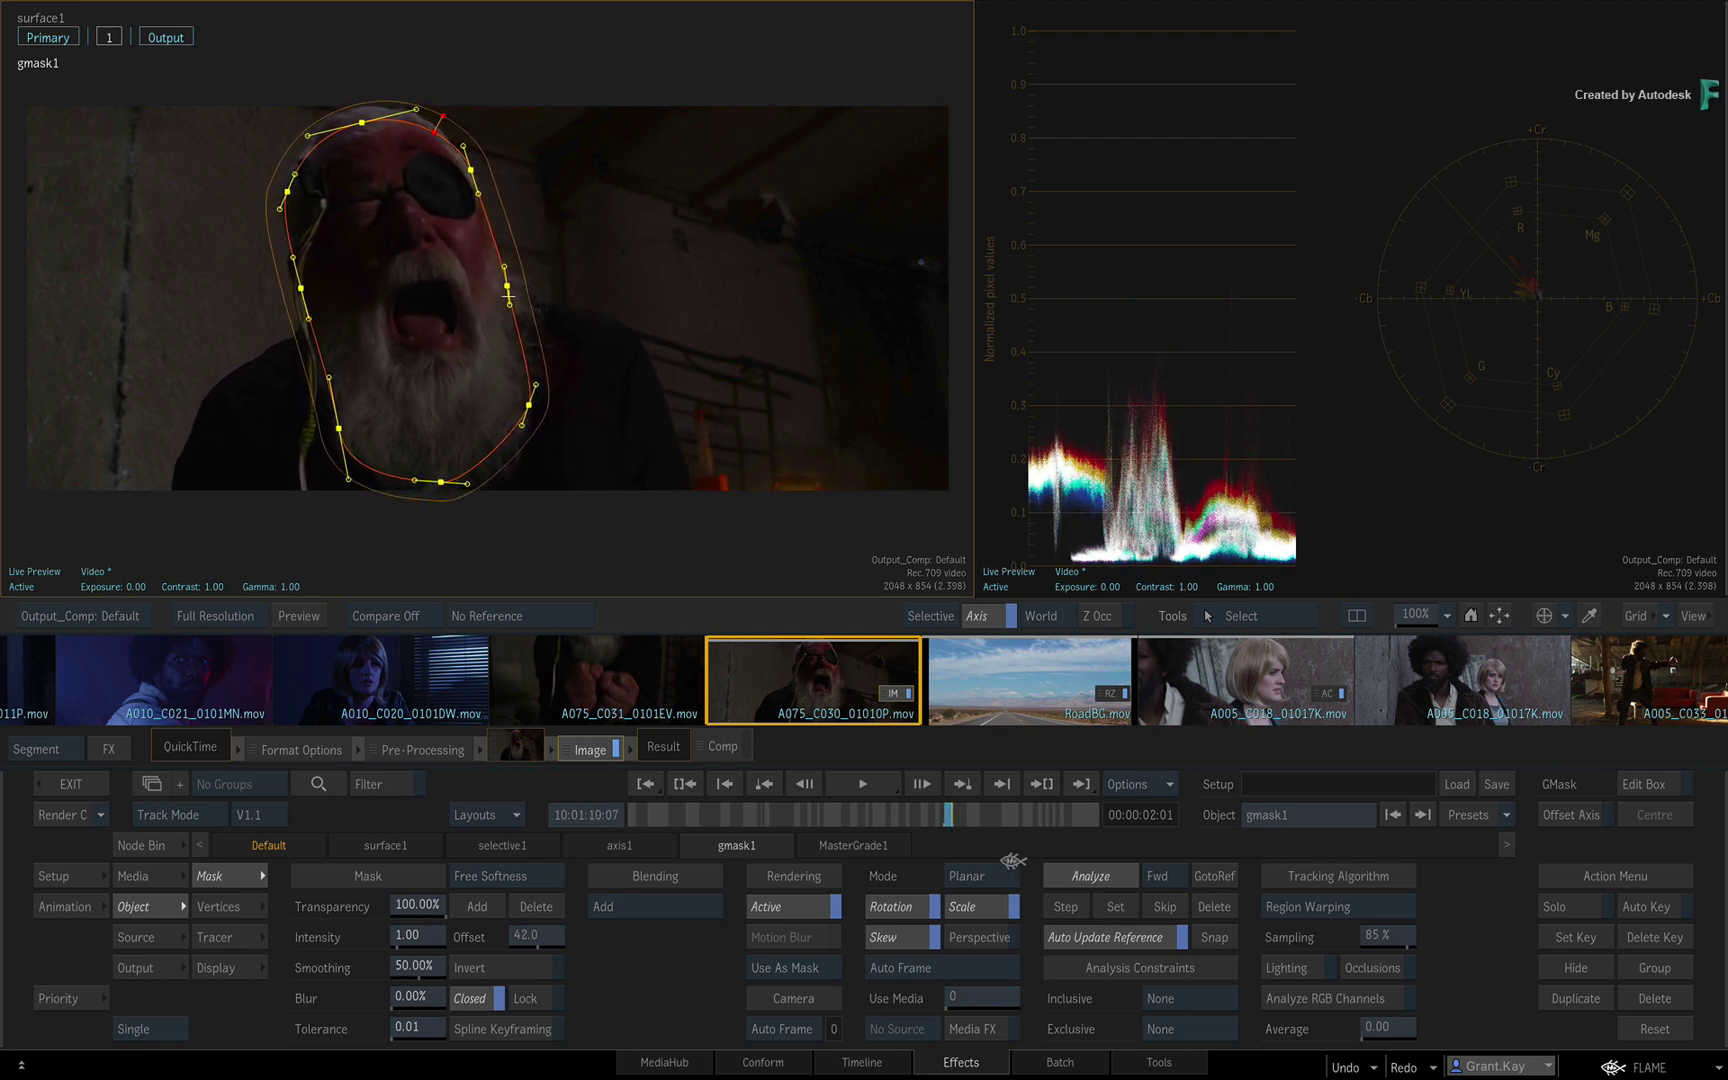
key("Escape")
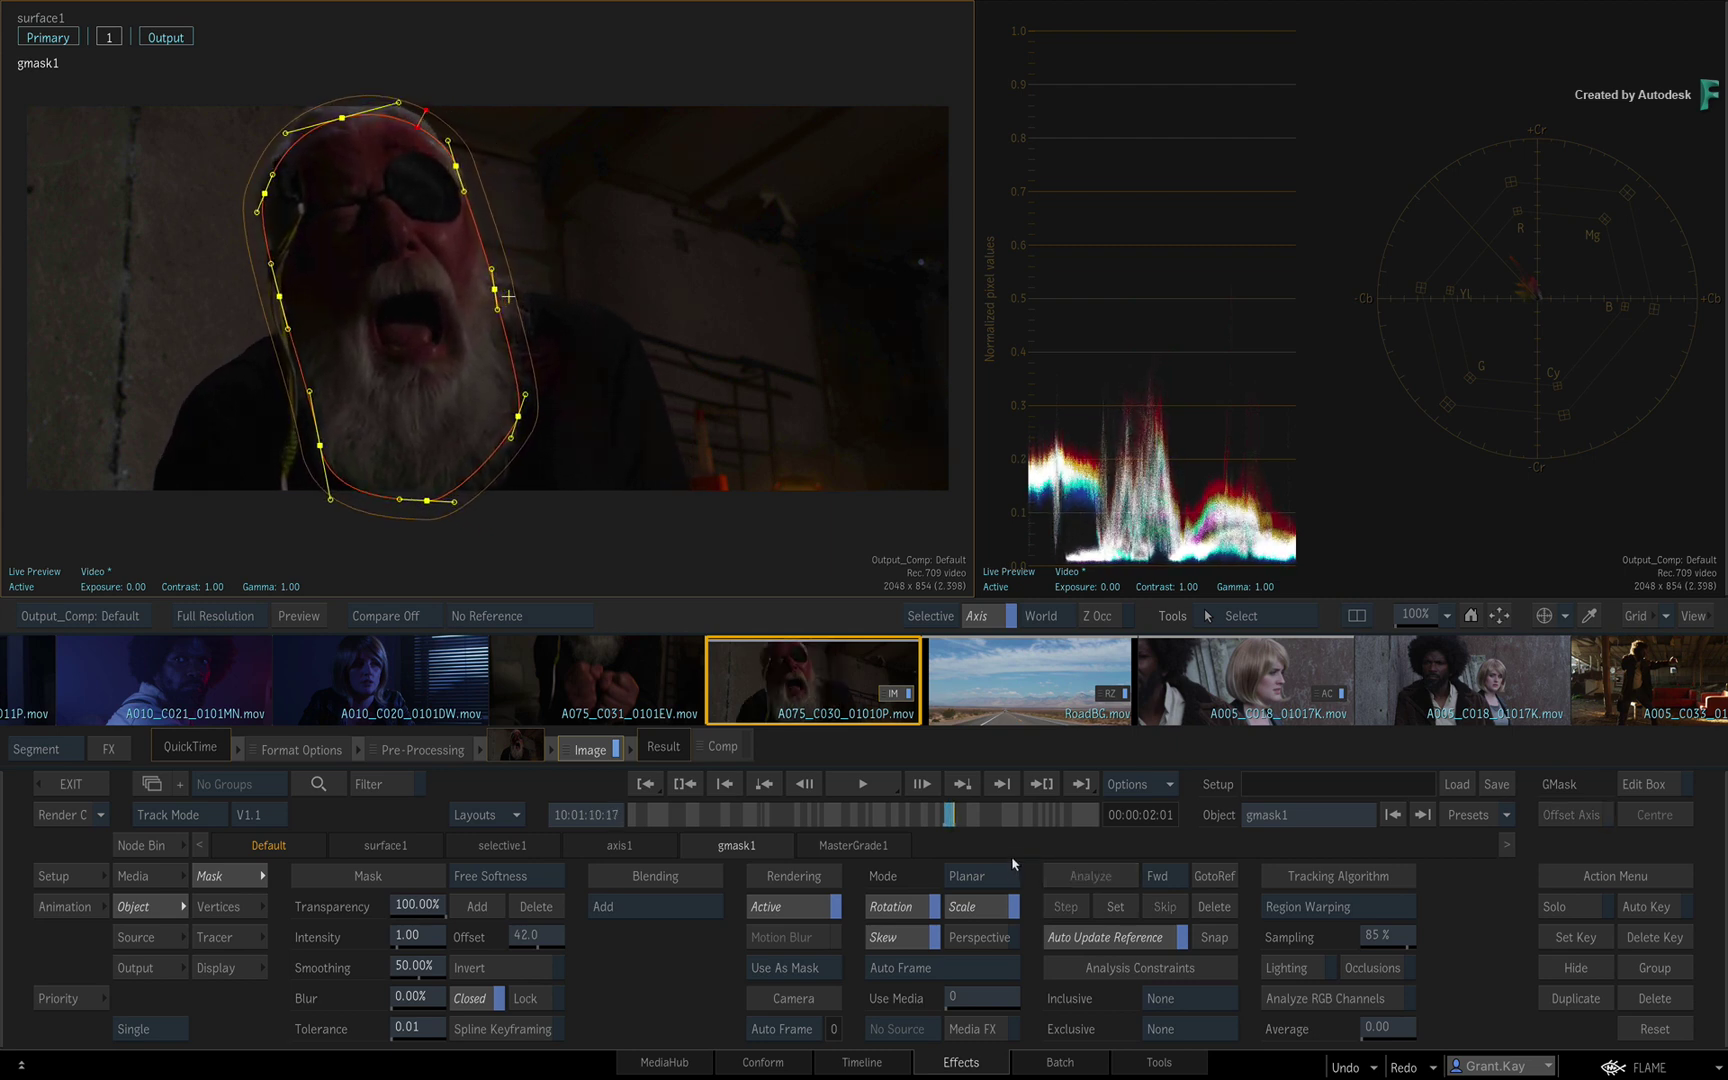
- Check the tracked mask along the clip in the selective matte view and the result view, ending at 10:01:08:17
left_click_drag(954, 820, 948, 821)
key("F9")
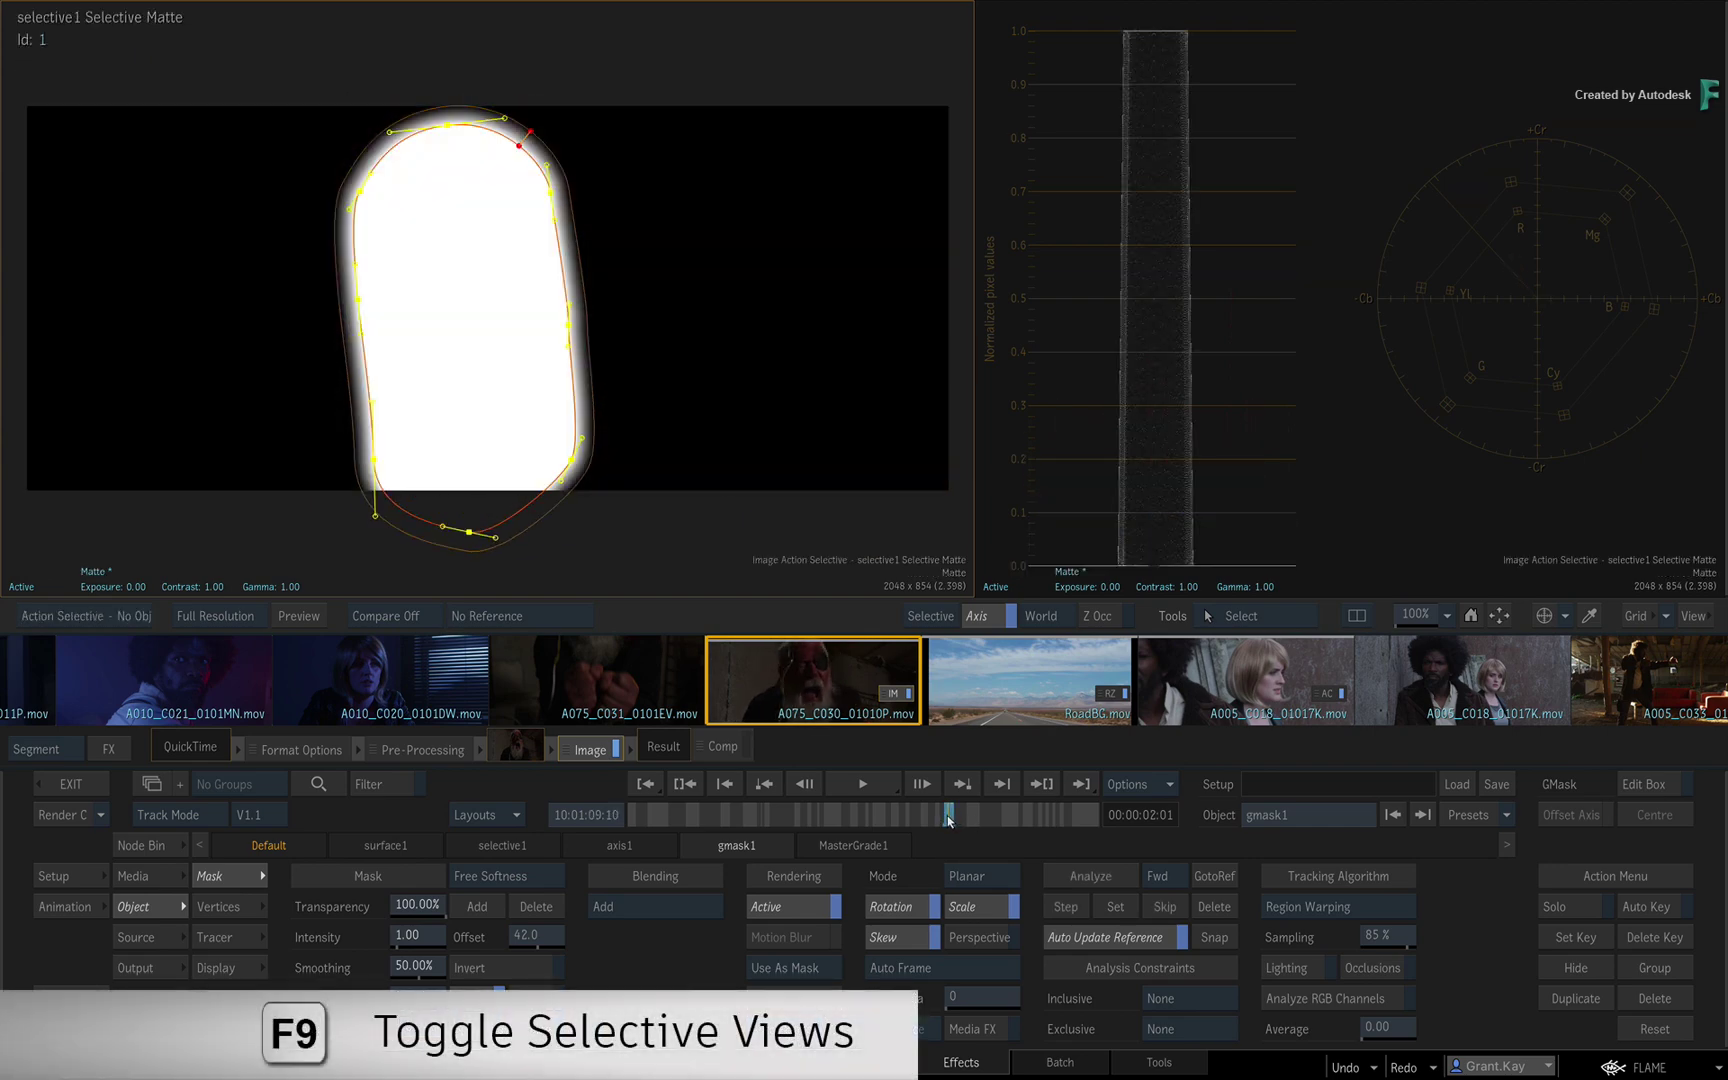
left_click_drag(948, 821, 949, 821)
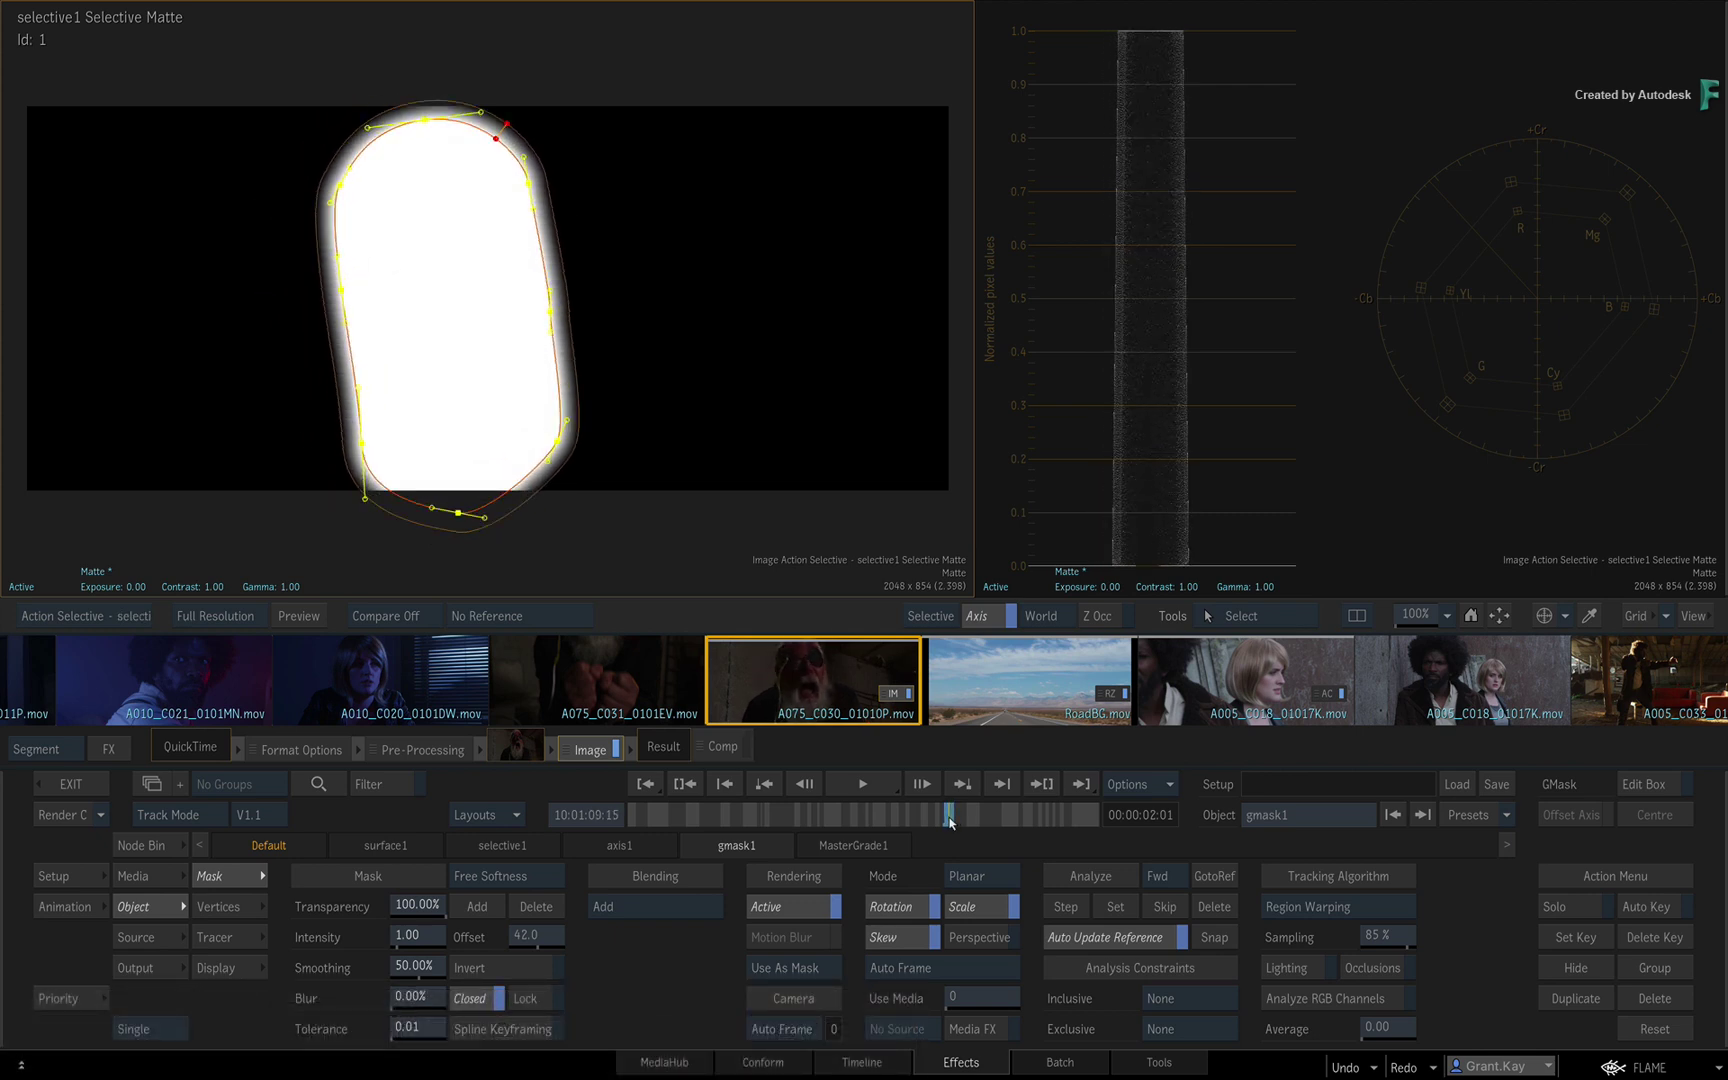
key("F4")
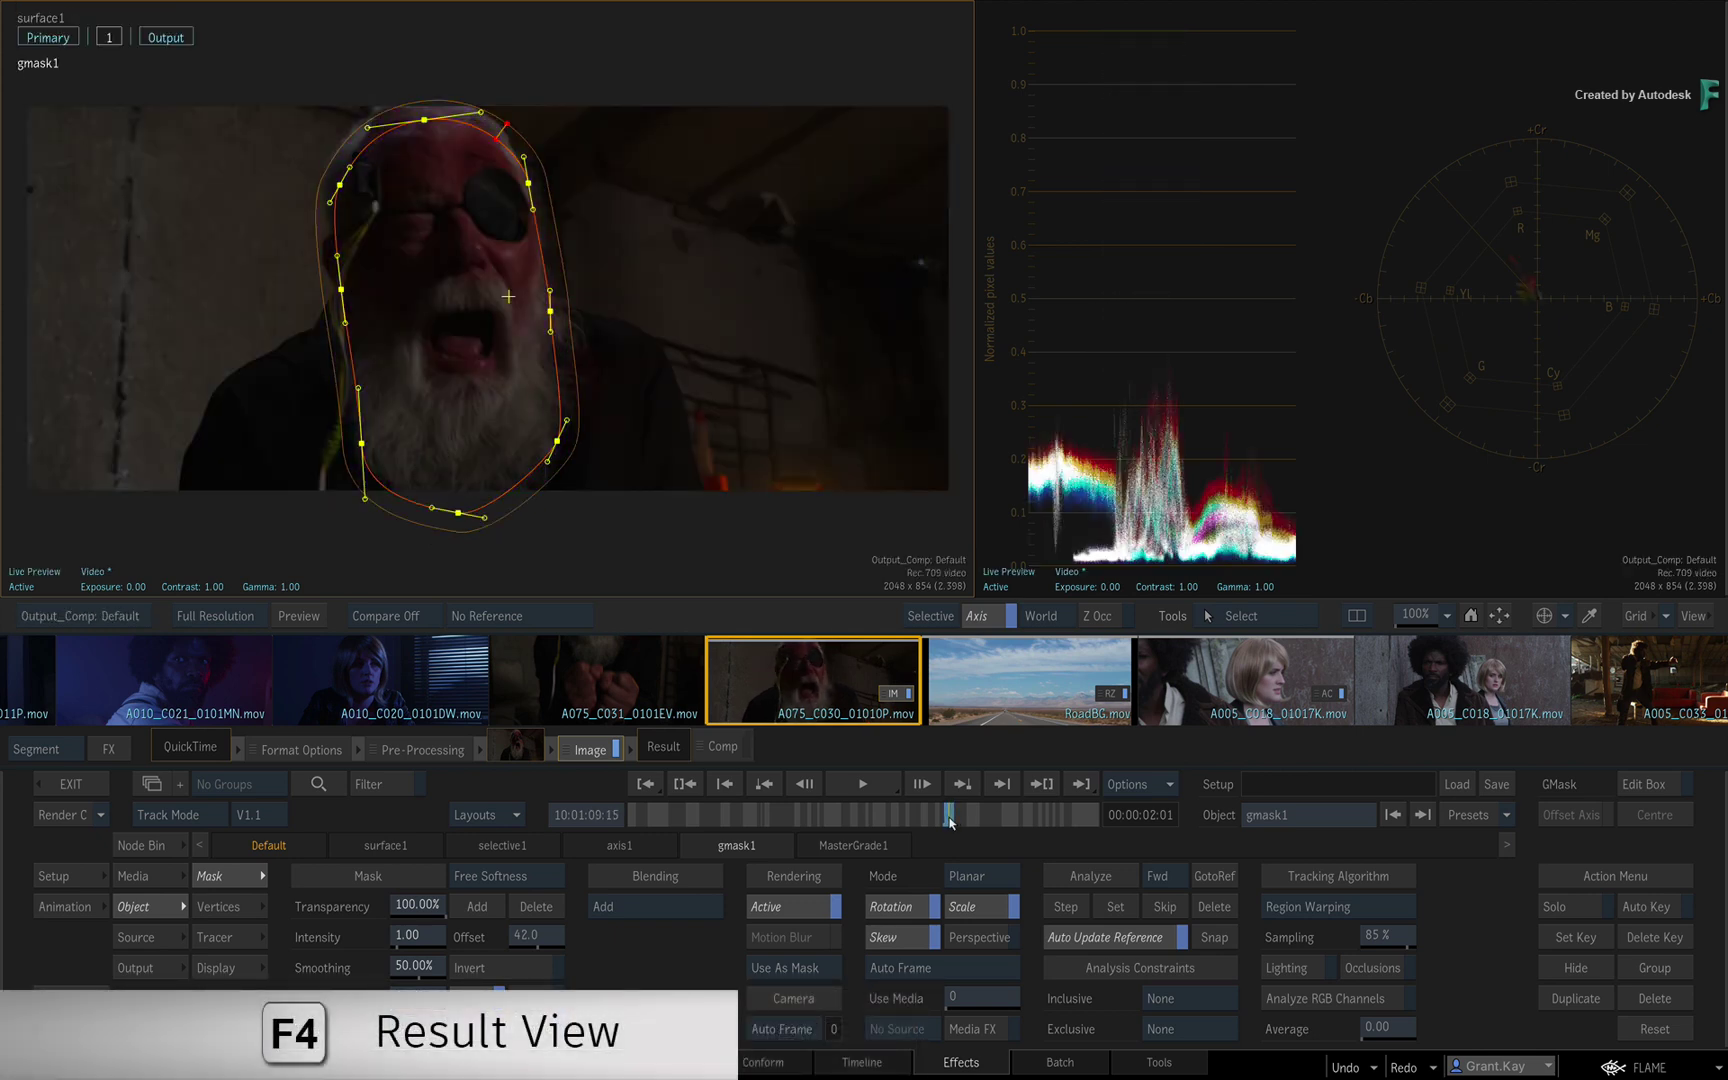
left_click_drag(949, 821, 943, 822)
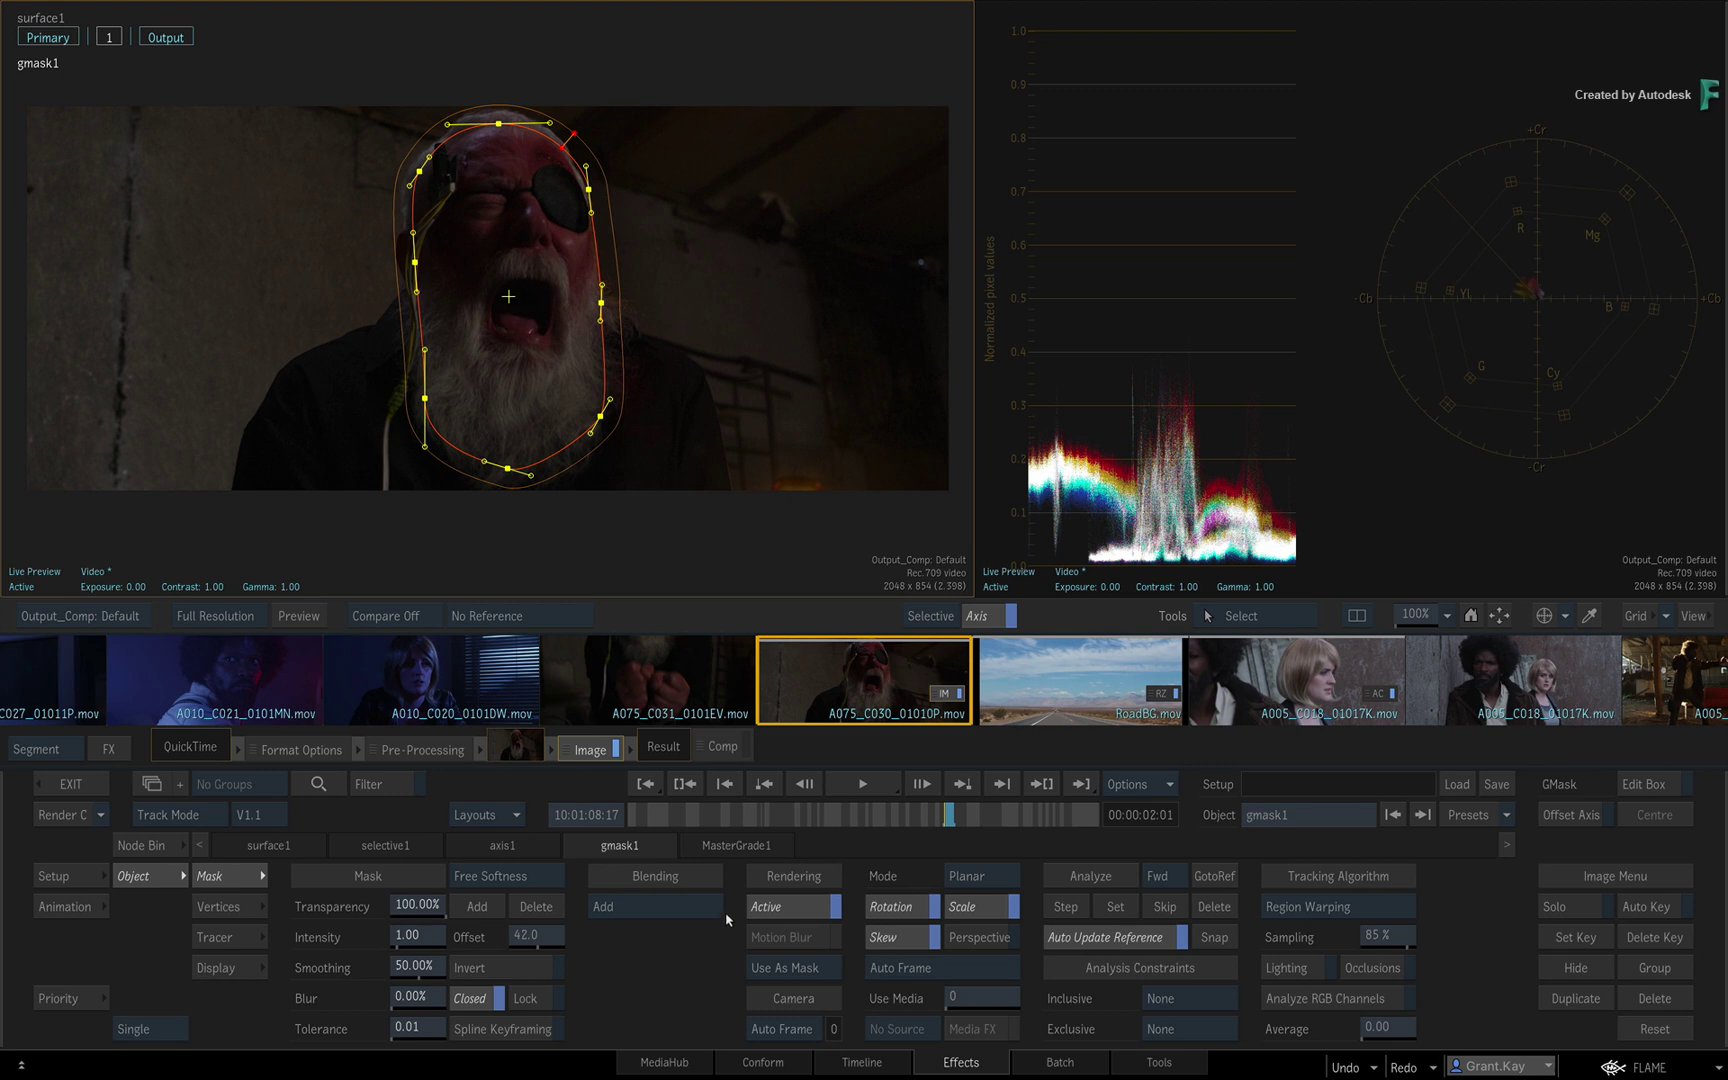
- In MasterGrade1, raise the gain to 1.460 and push the gain colour balance towards red
left_click(740, 846)
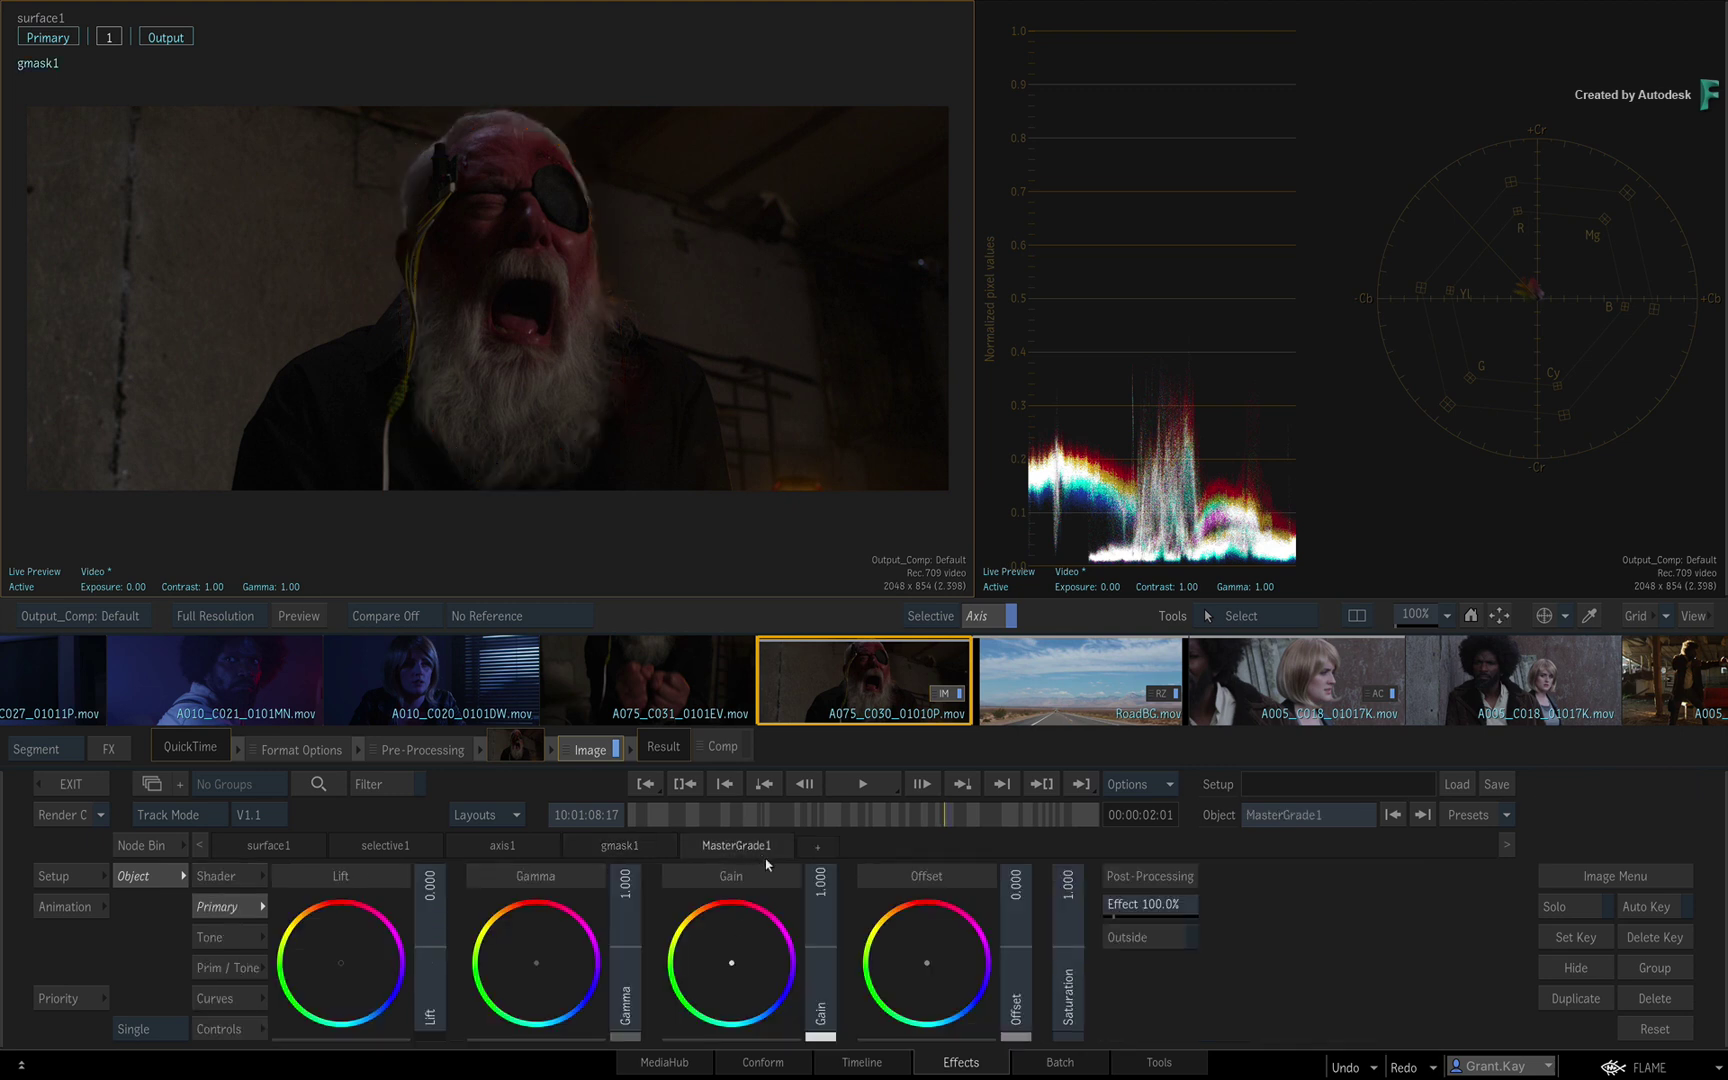
left_click_drag(832, 957, 975, 958)
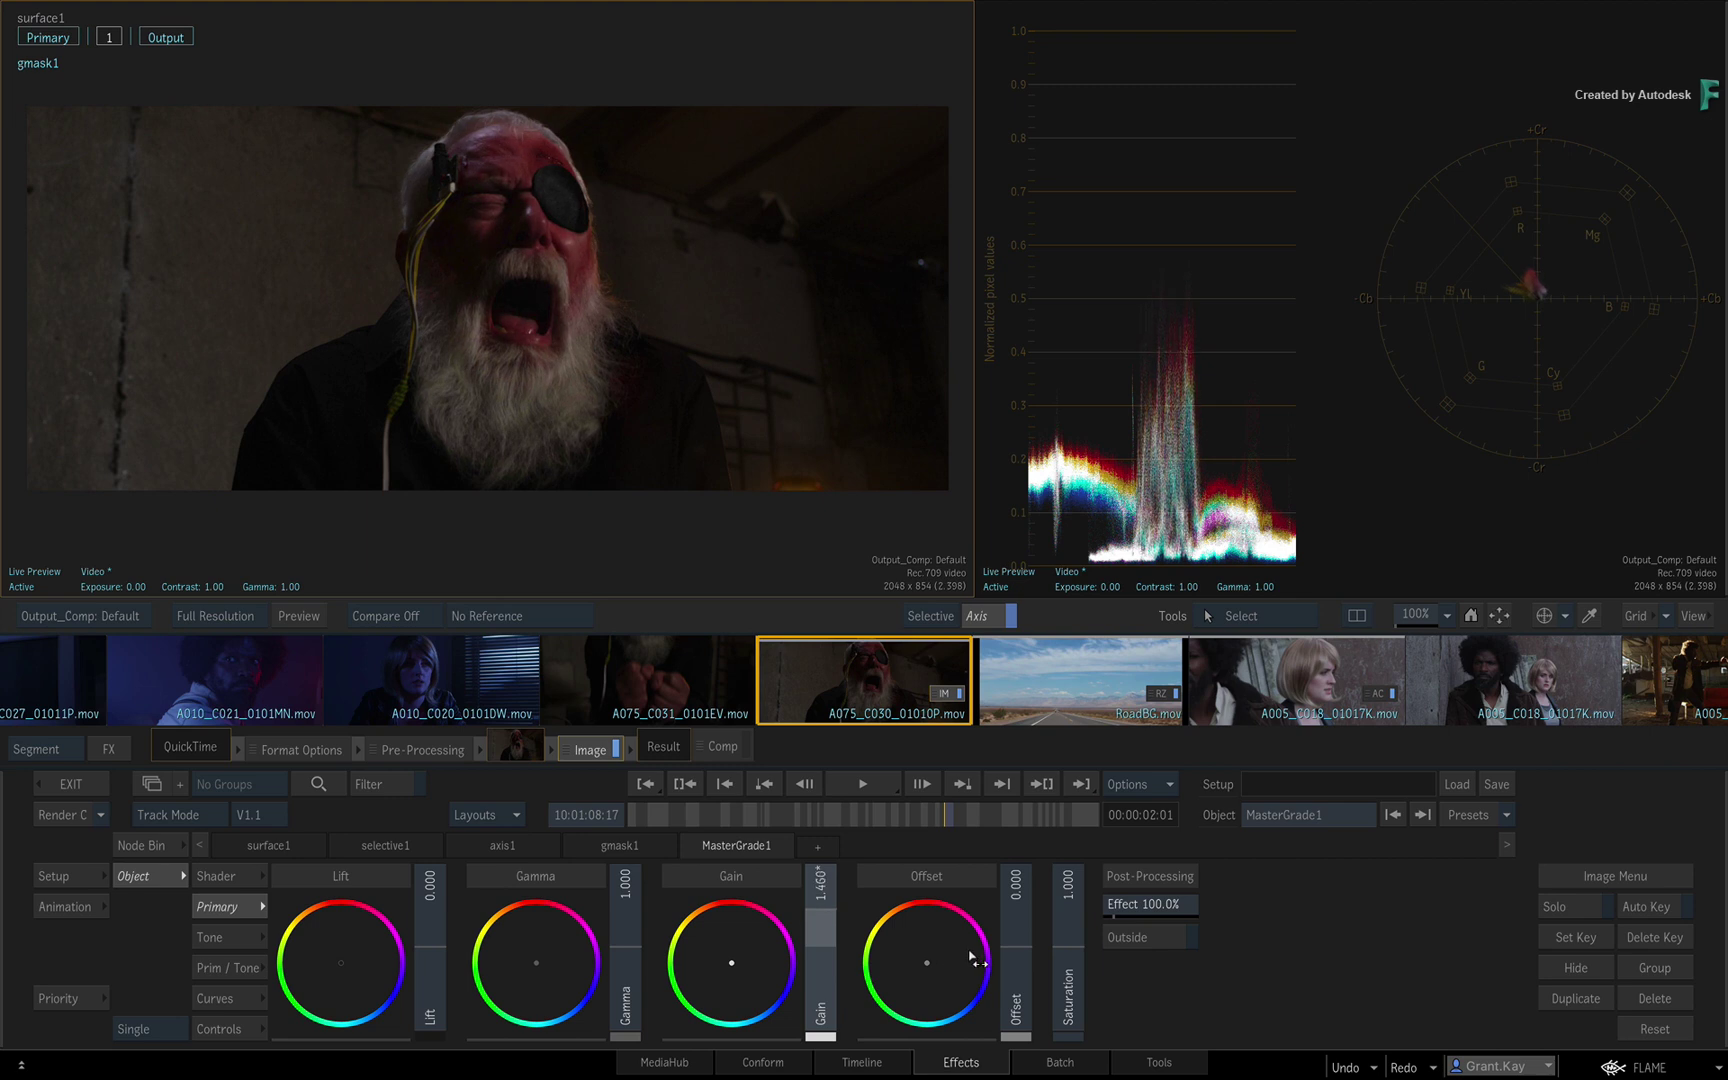
left_click_drag(731, 963, 744, 908)
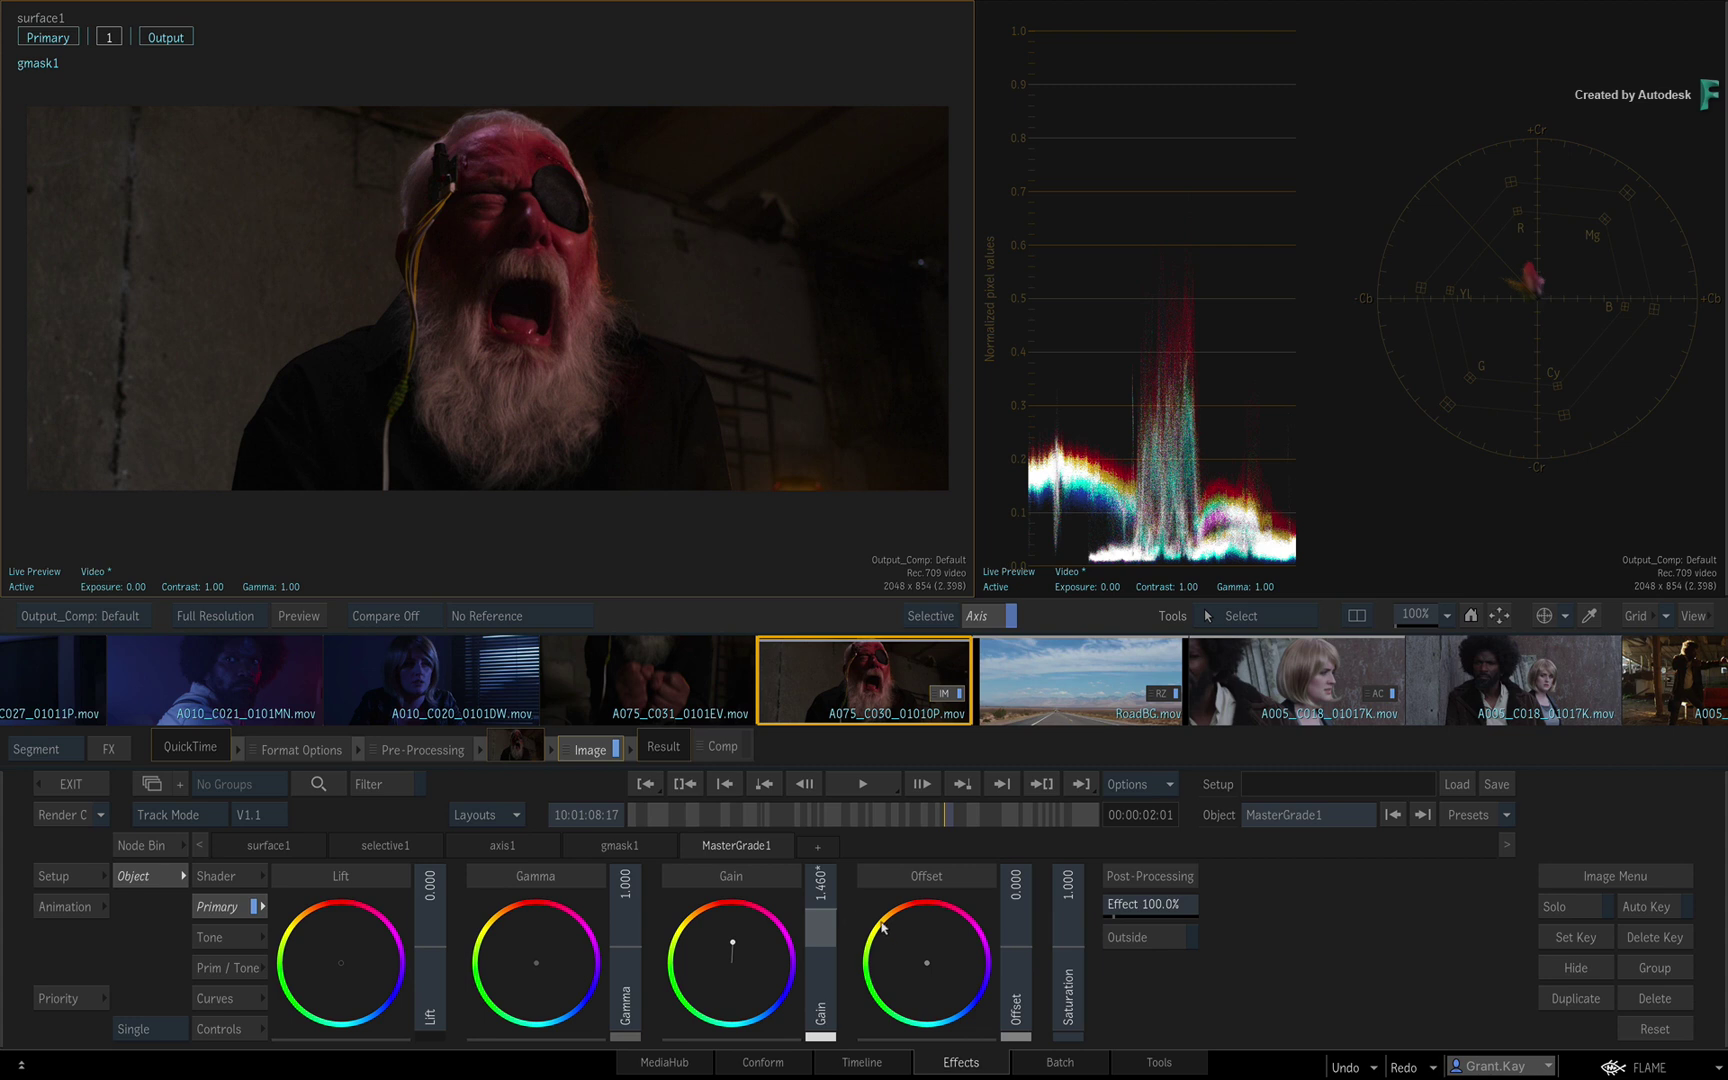
- Compare the MasterGrade1 grade applied outside and inside the selective, ending with it applied inside
left_click(1154, 940)
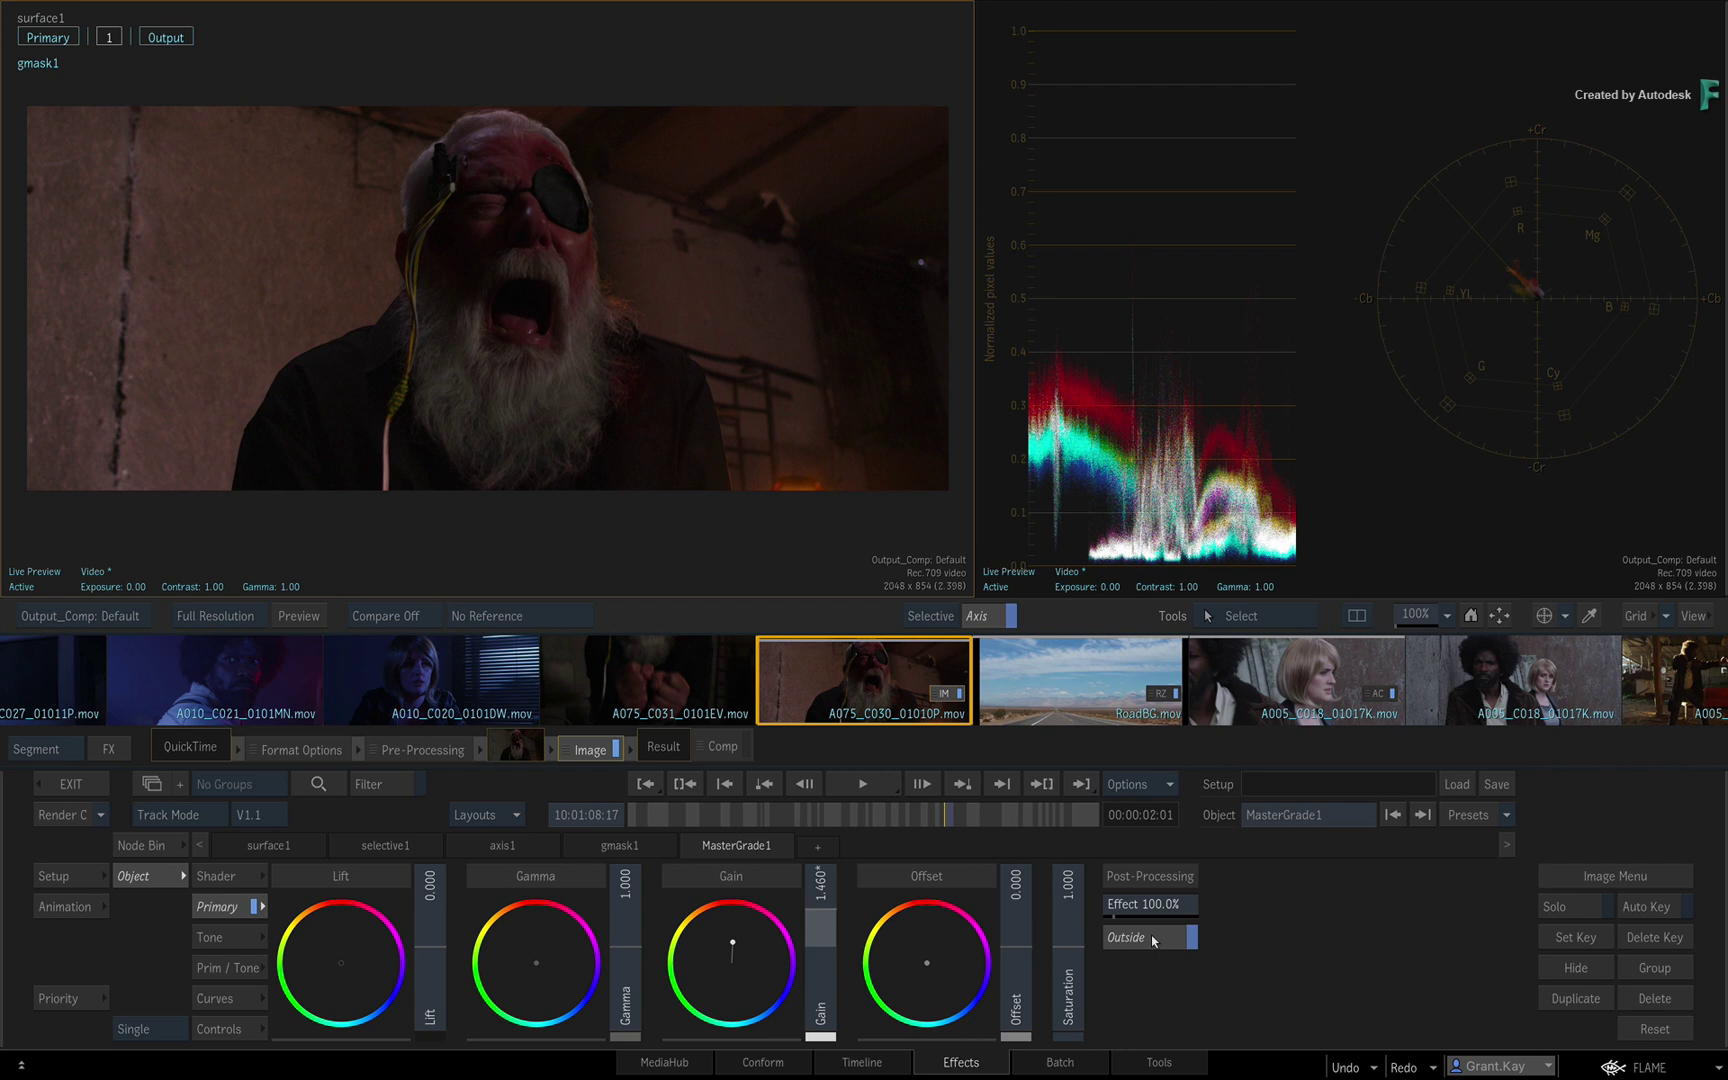
left_click(1154, 940)
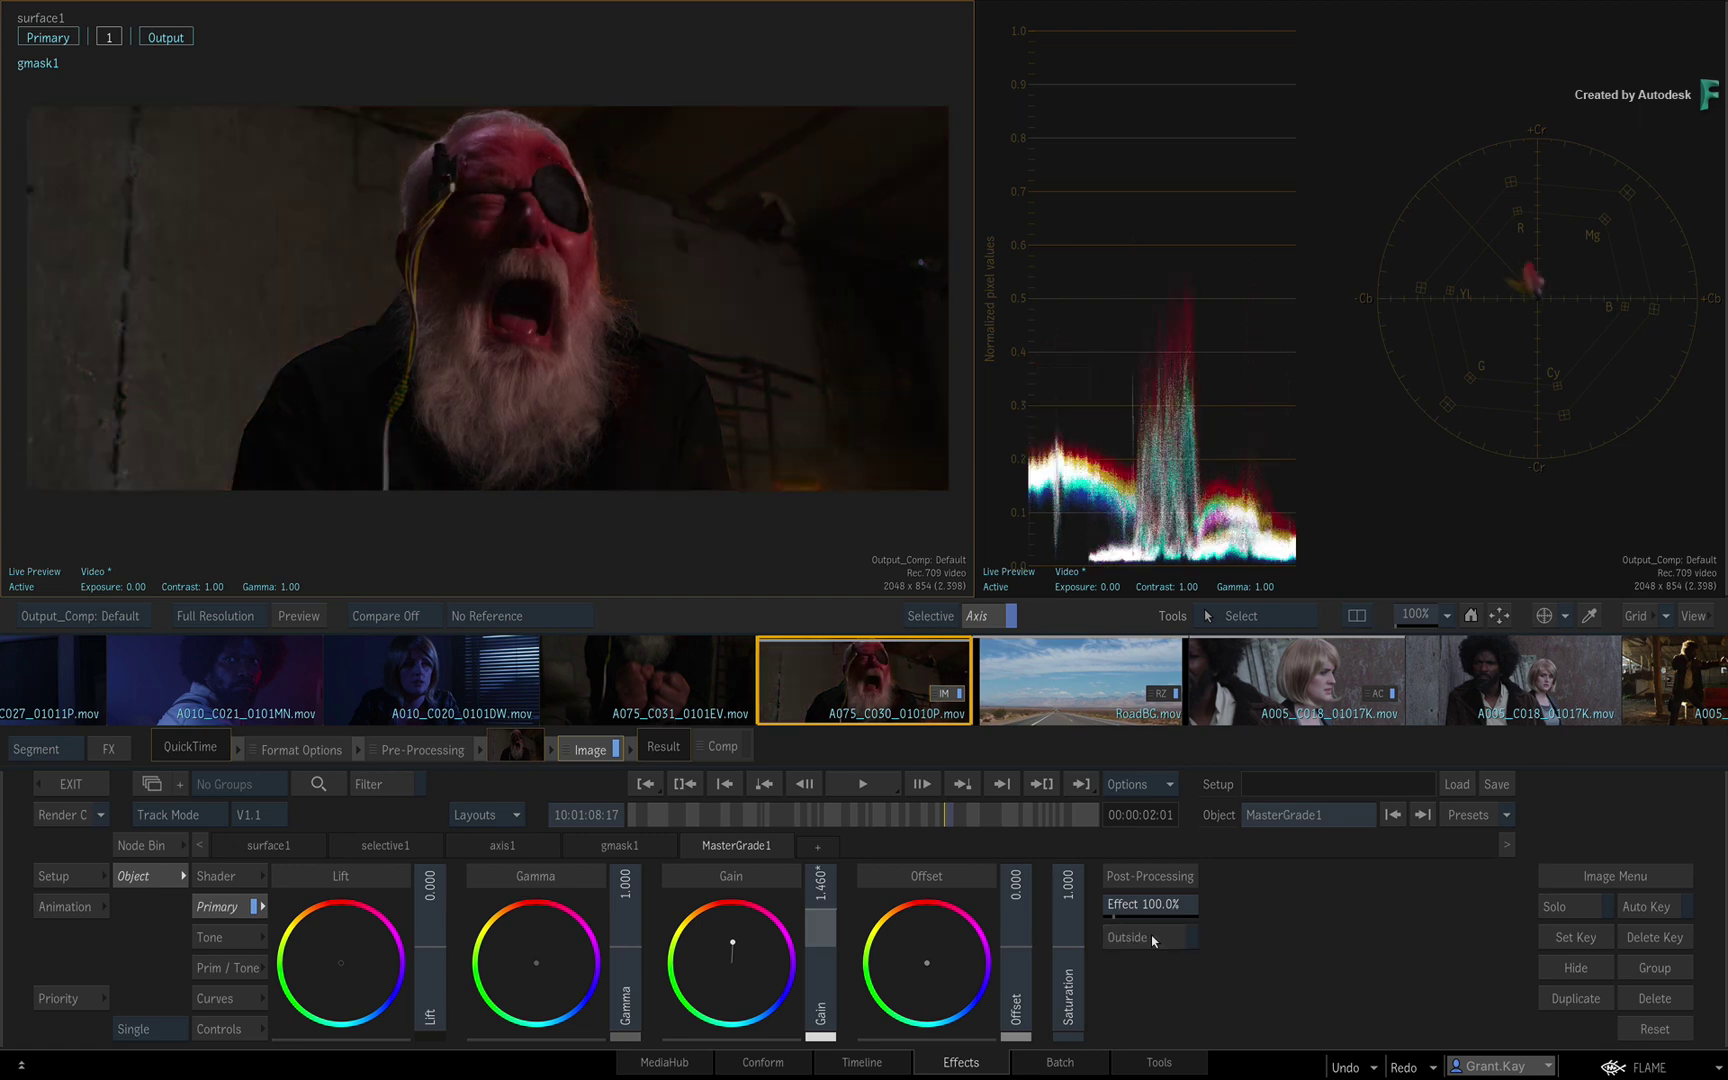
left_click(1154, 940)
left_click(1154, 940)
left_click(1154, 940)
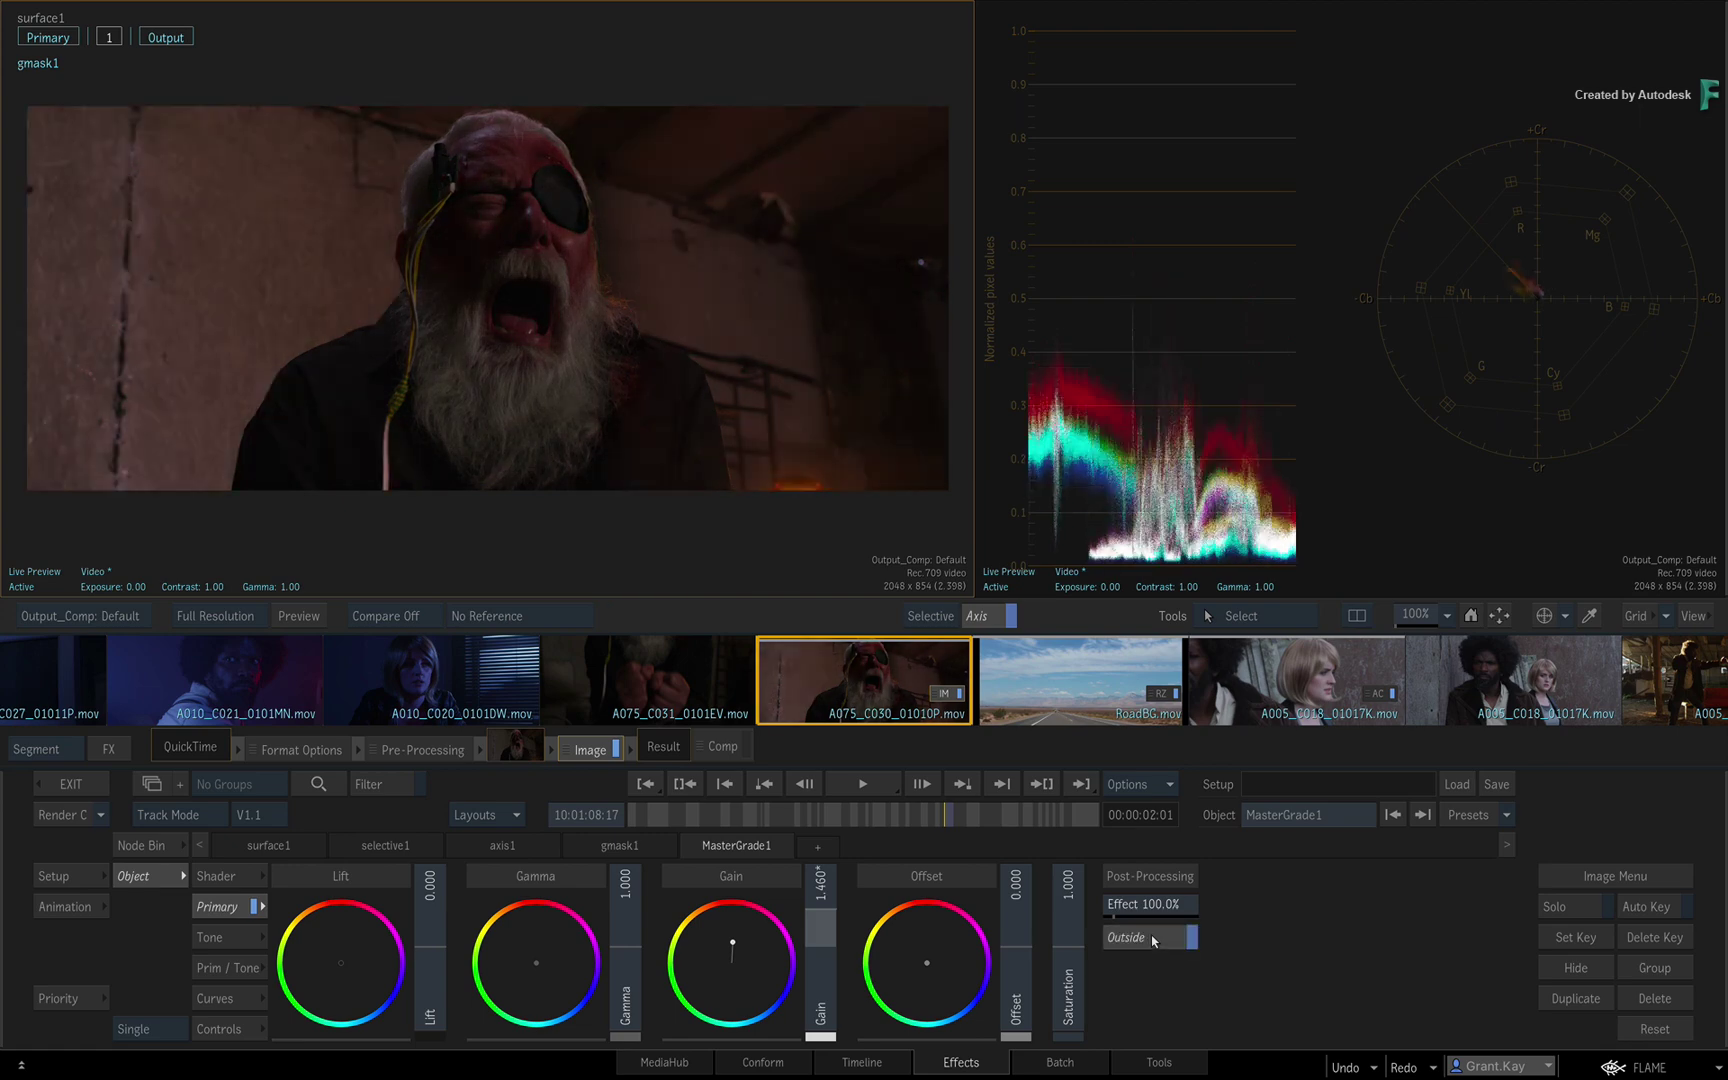
left_click(1154, 940)
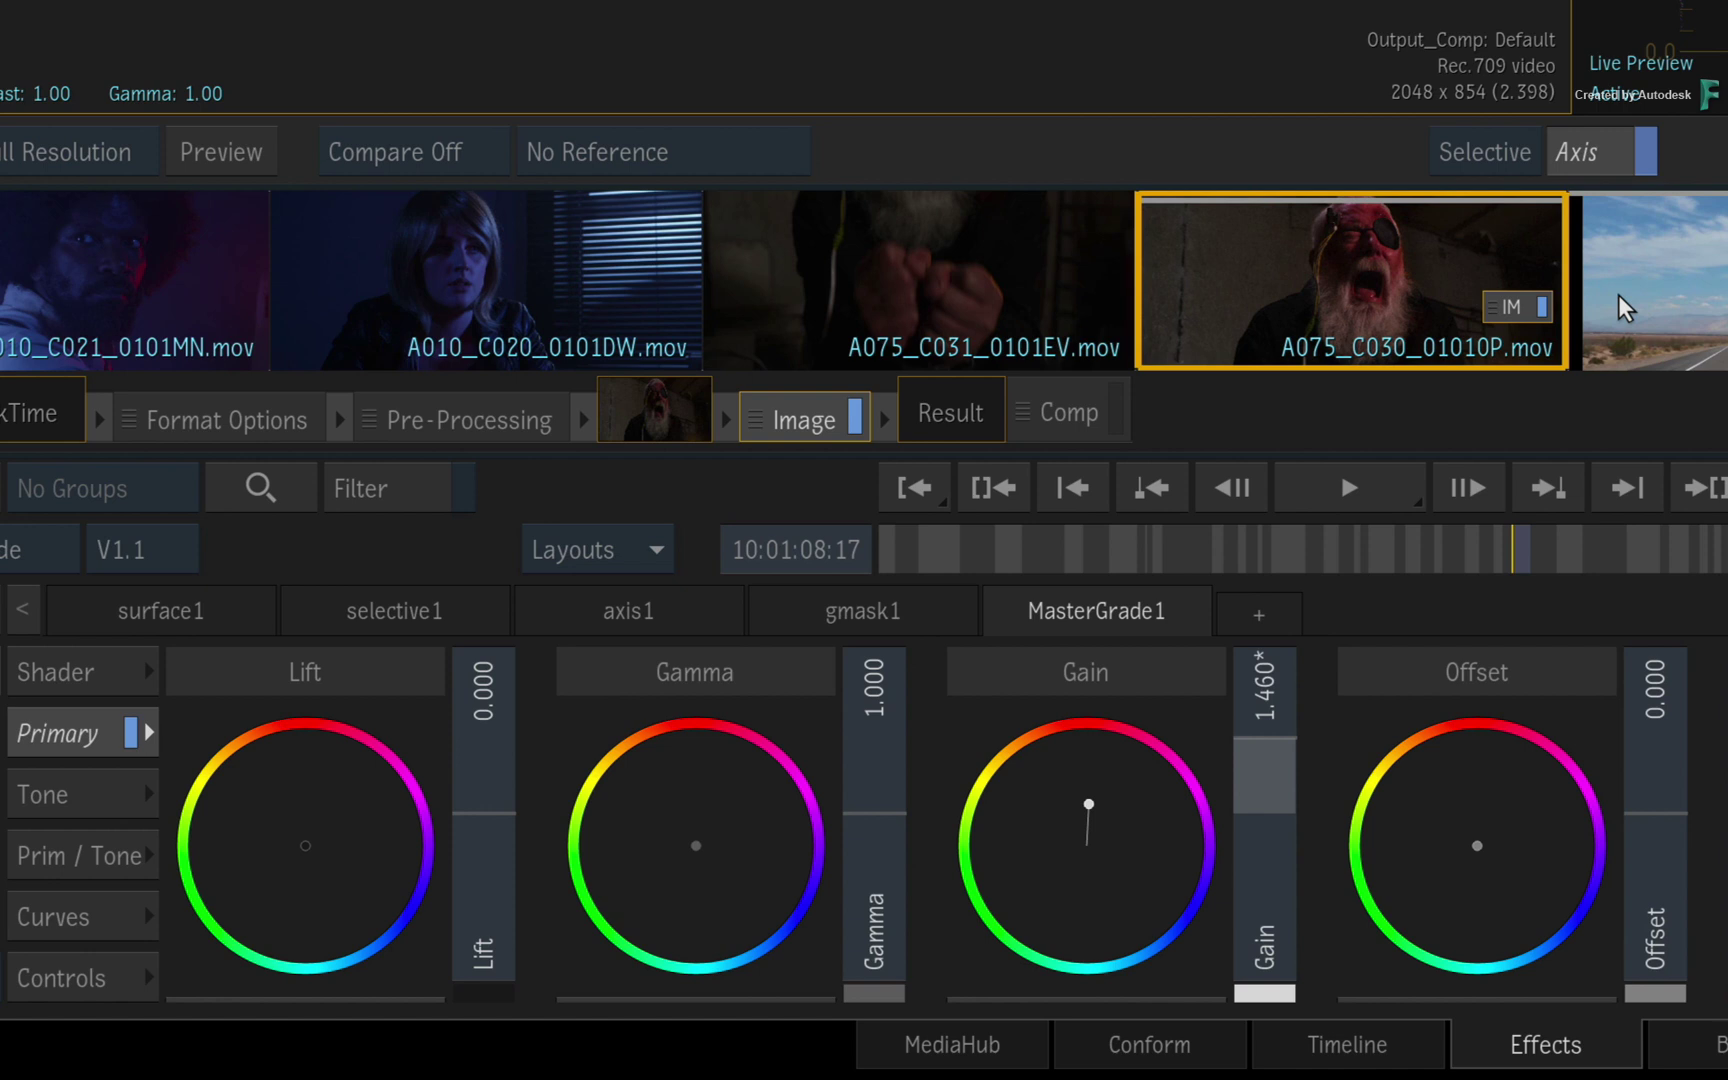
- Add a second MasterGrade shader to the selective and lower its lift to -0.018
left_click(1248, 612)
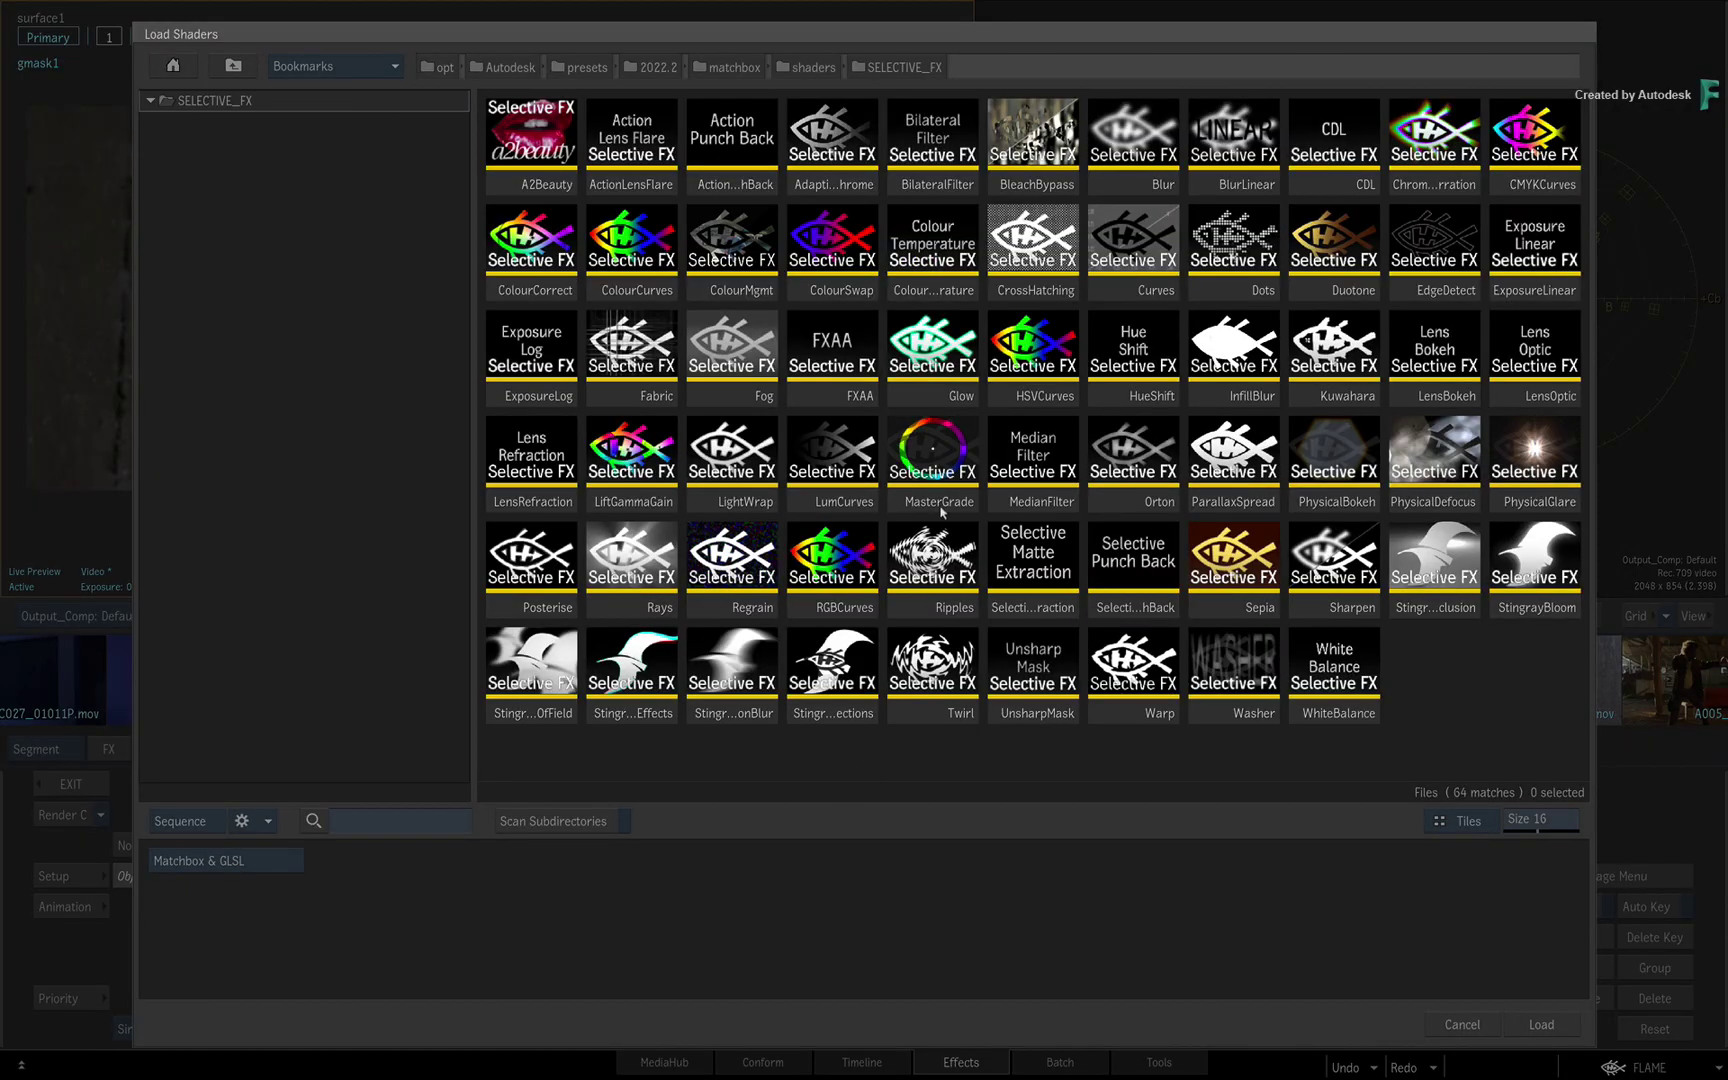
double_click(940, 453)
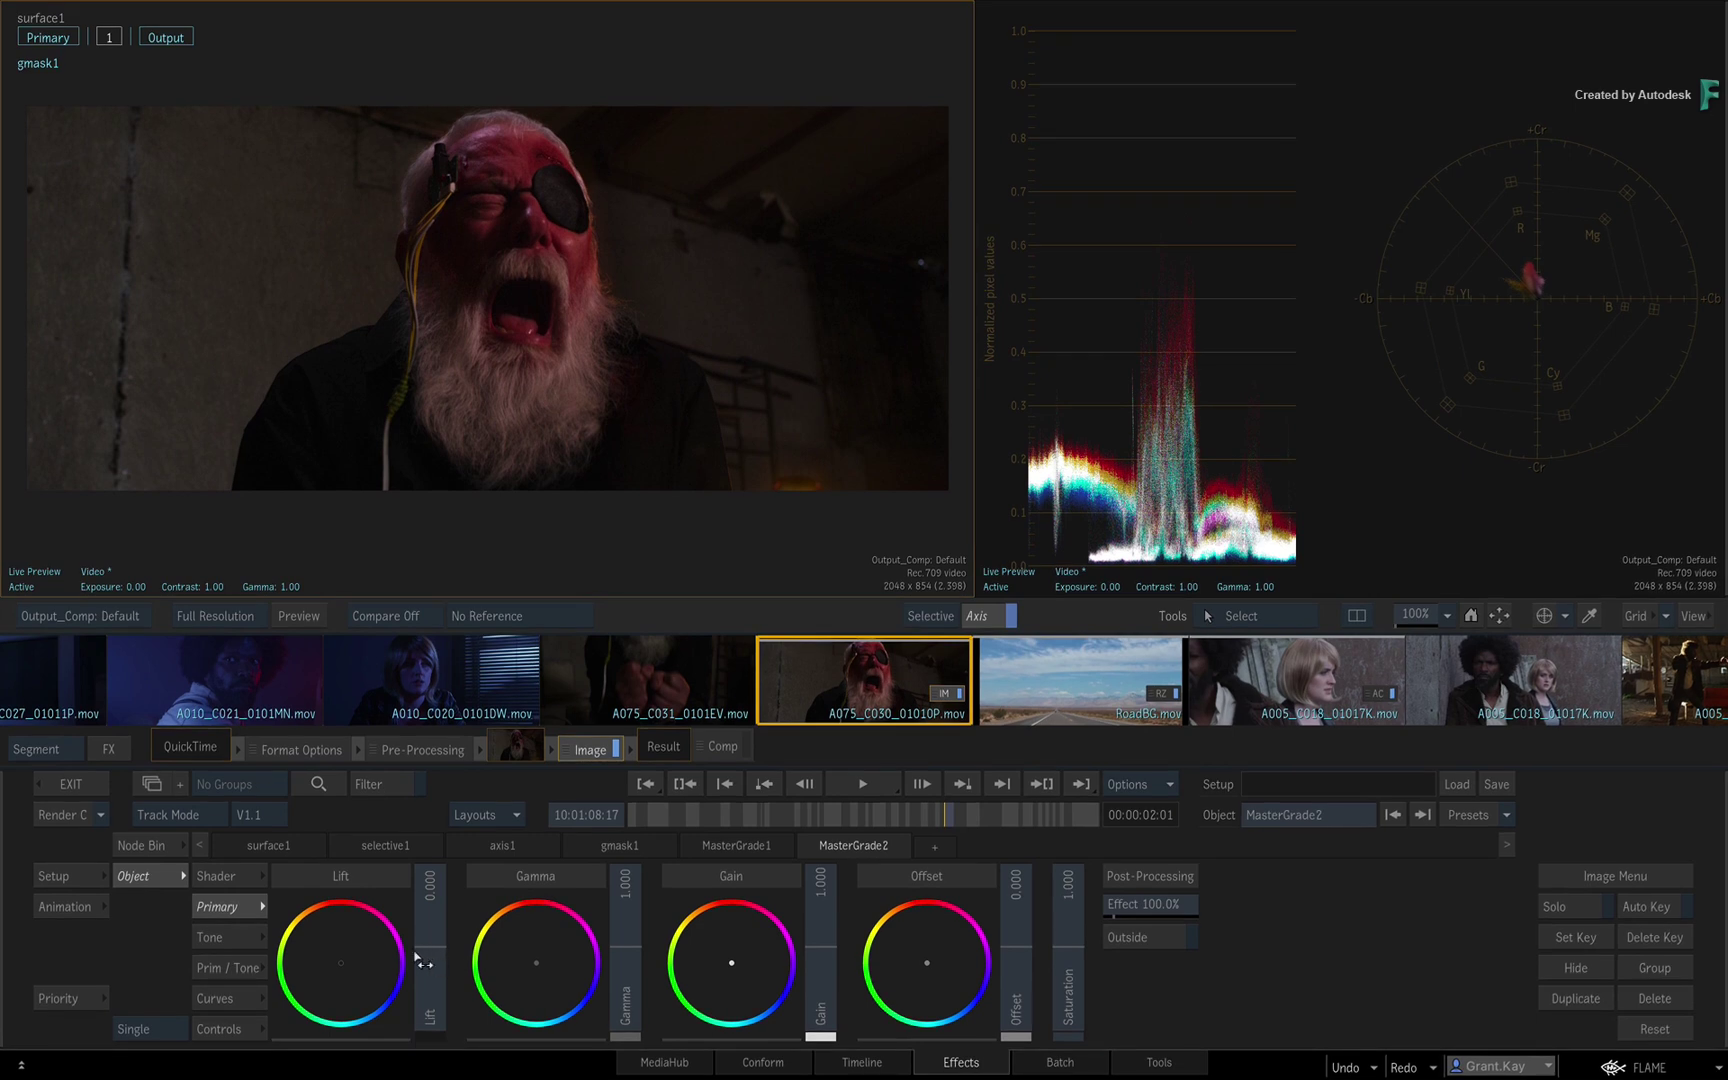
left_click_drag(455, 841, 413, 841)
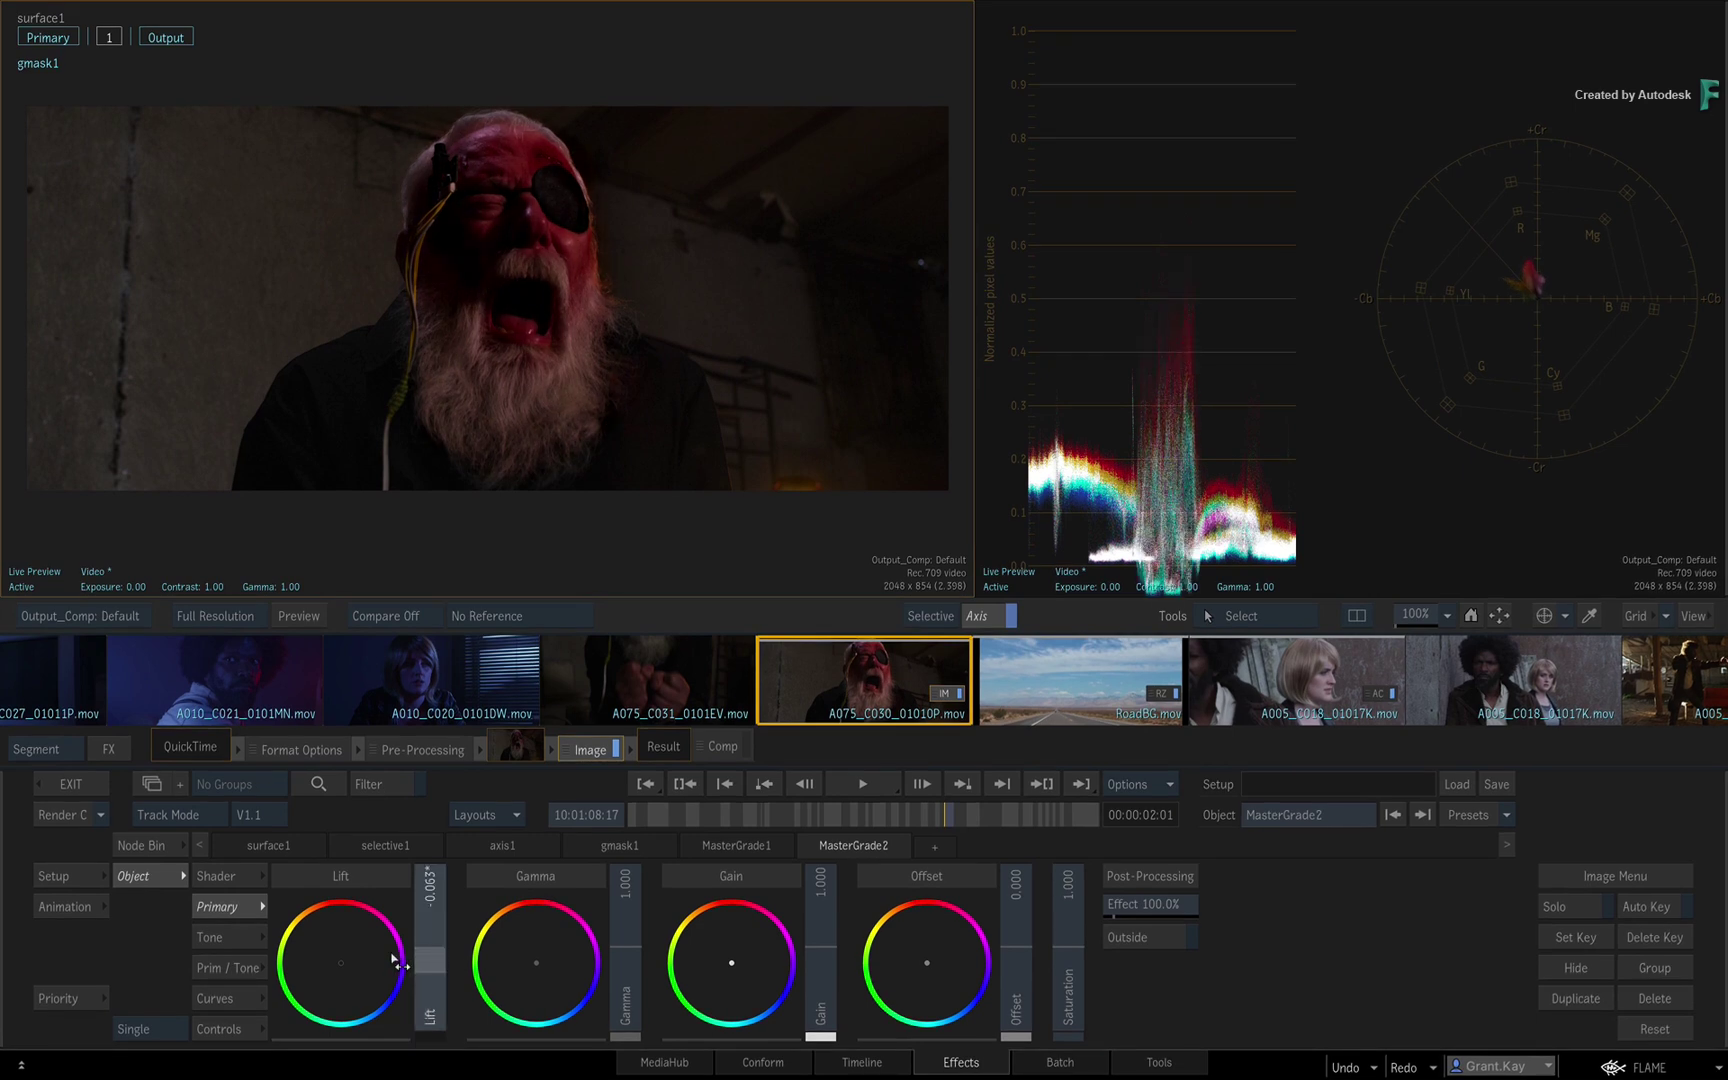
left_click_drag(397, 962, 427, 956)
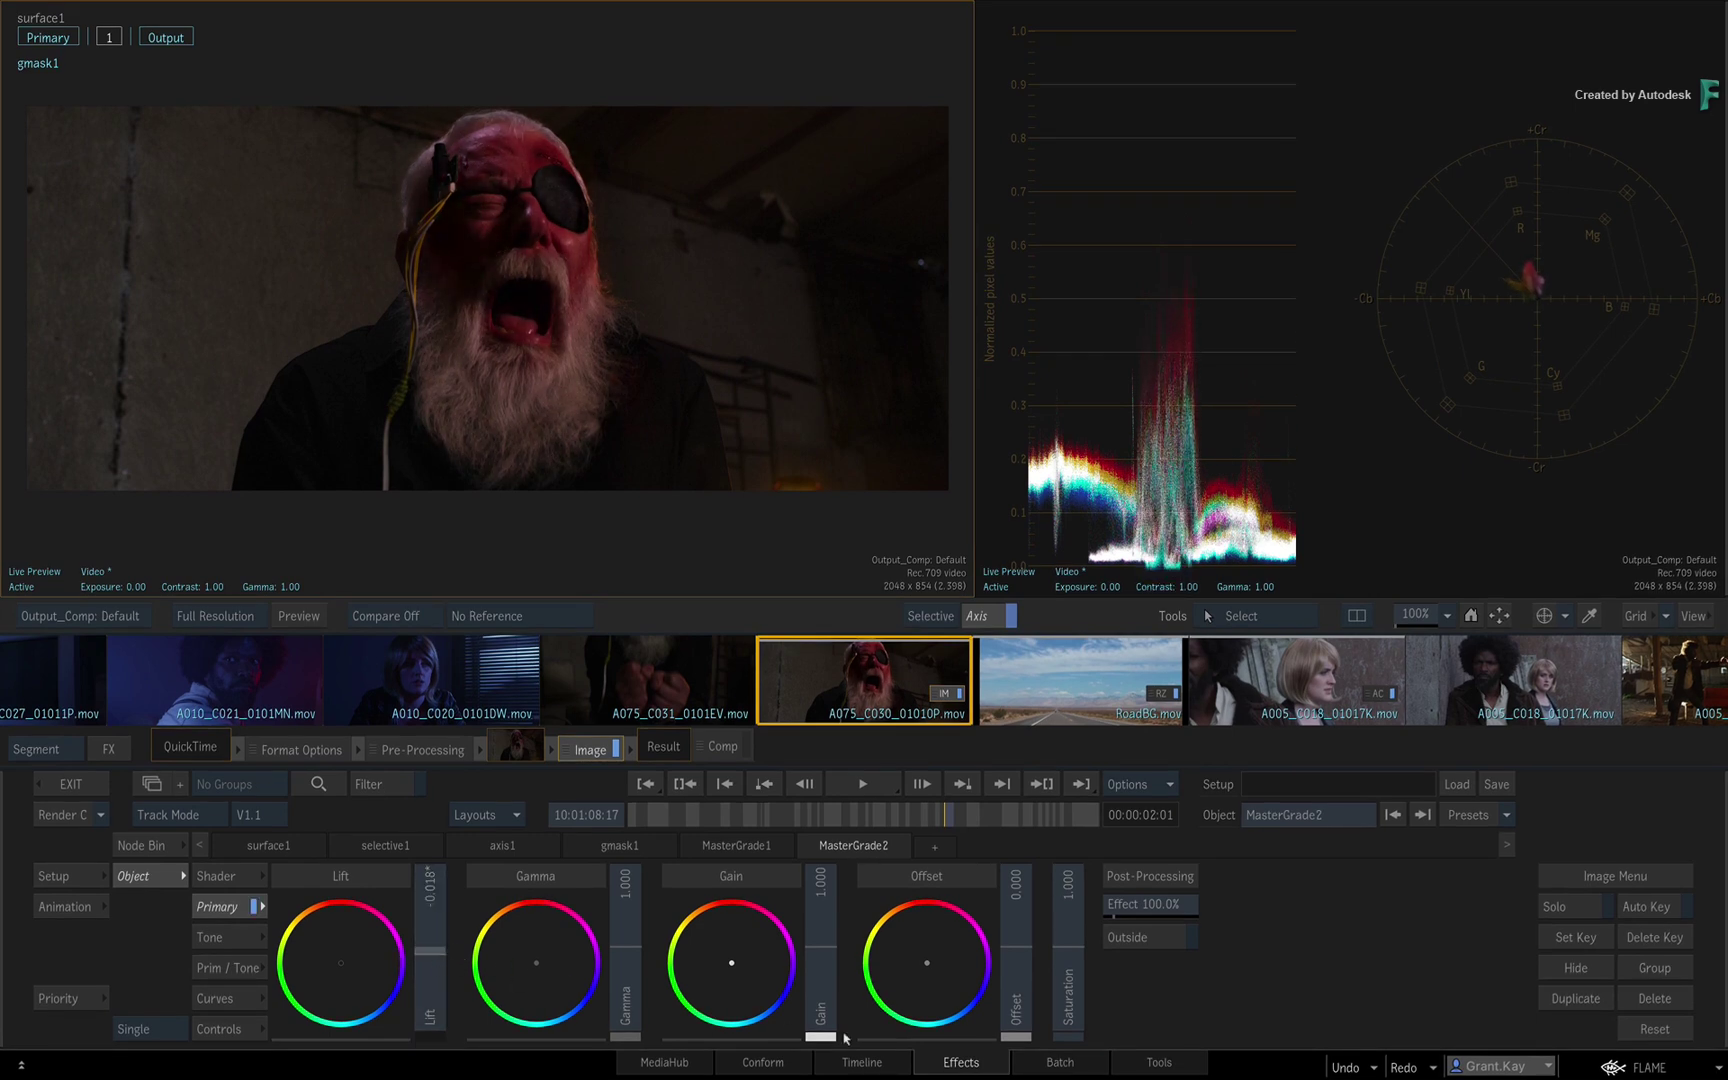
- Apply MasterGrade2 outside the selective, lower its lift to -0.037, tint the lift towards violet, and compare the image with and without the effect
left_click(1149, 938)
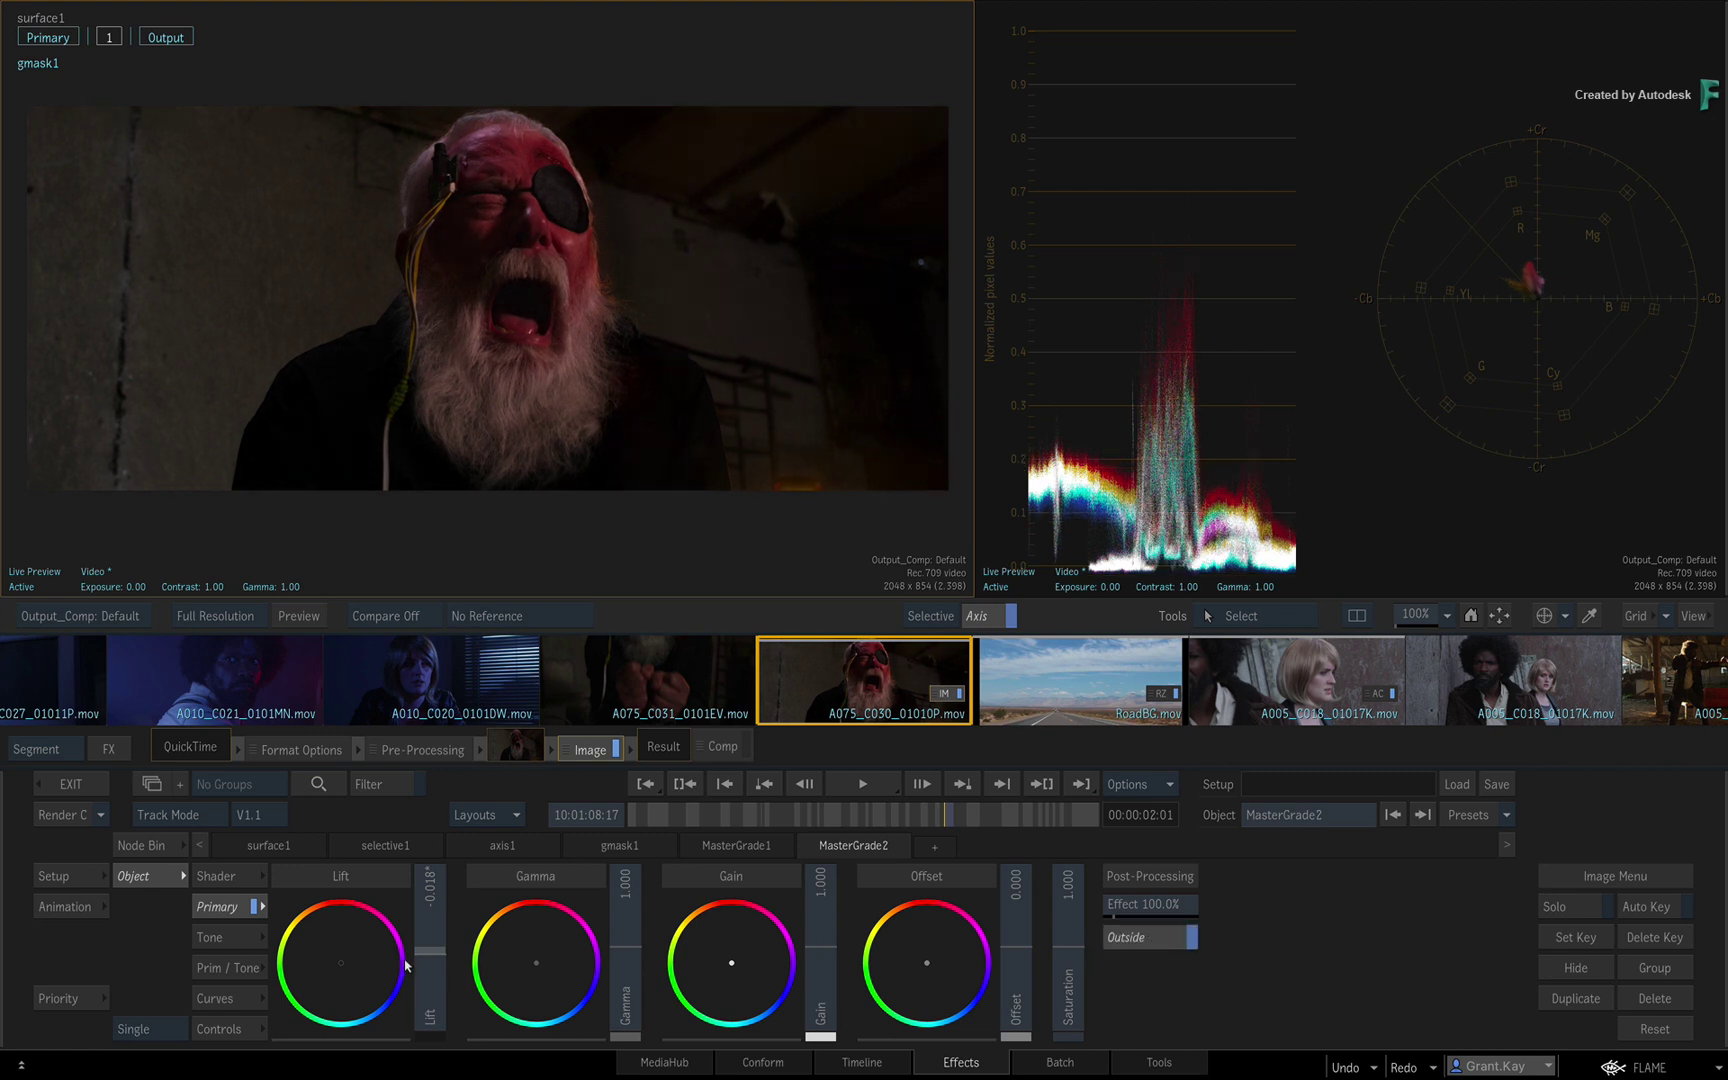
mouse_move(428, 962)
left_mouse_down()
mouse_move(389, 970)
mouse_move(453, 985)
left_mouse_up()
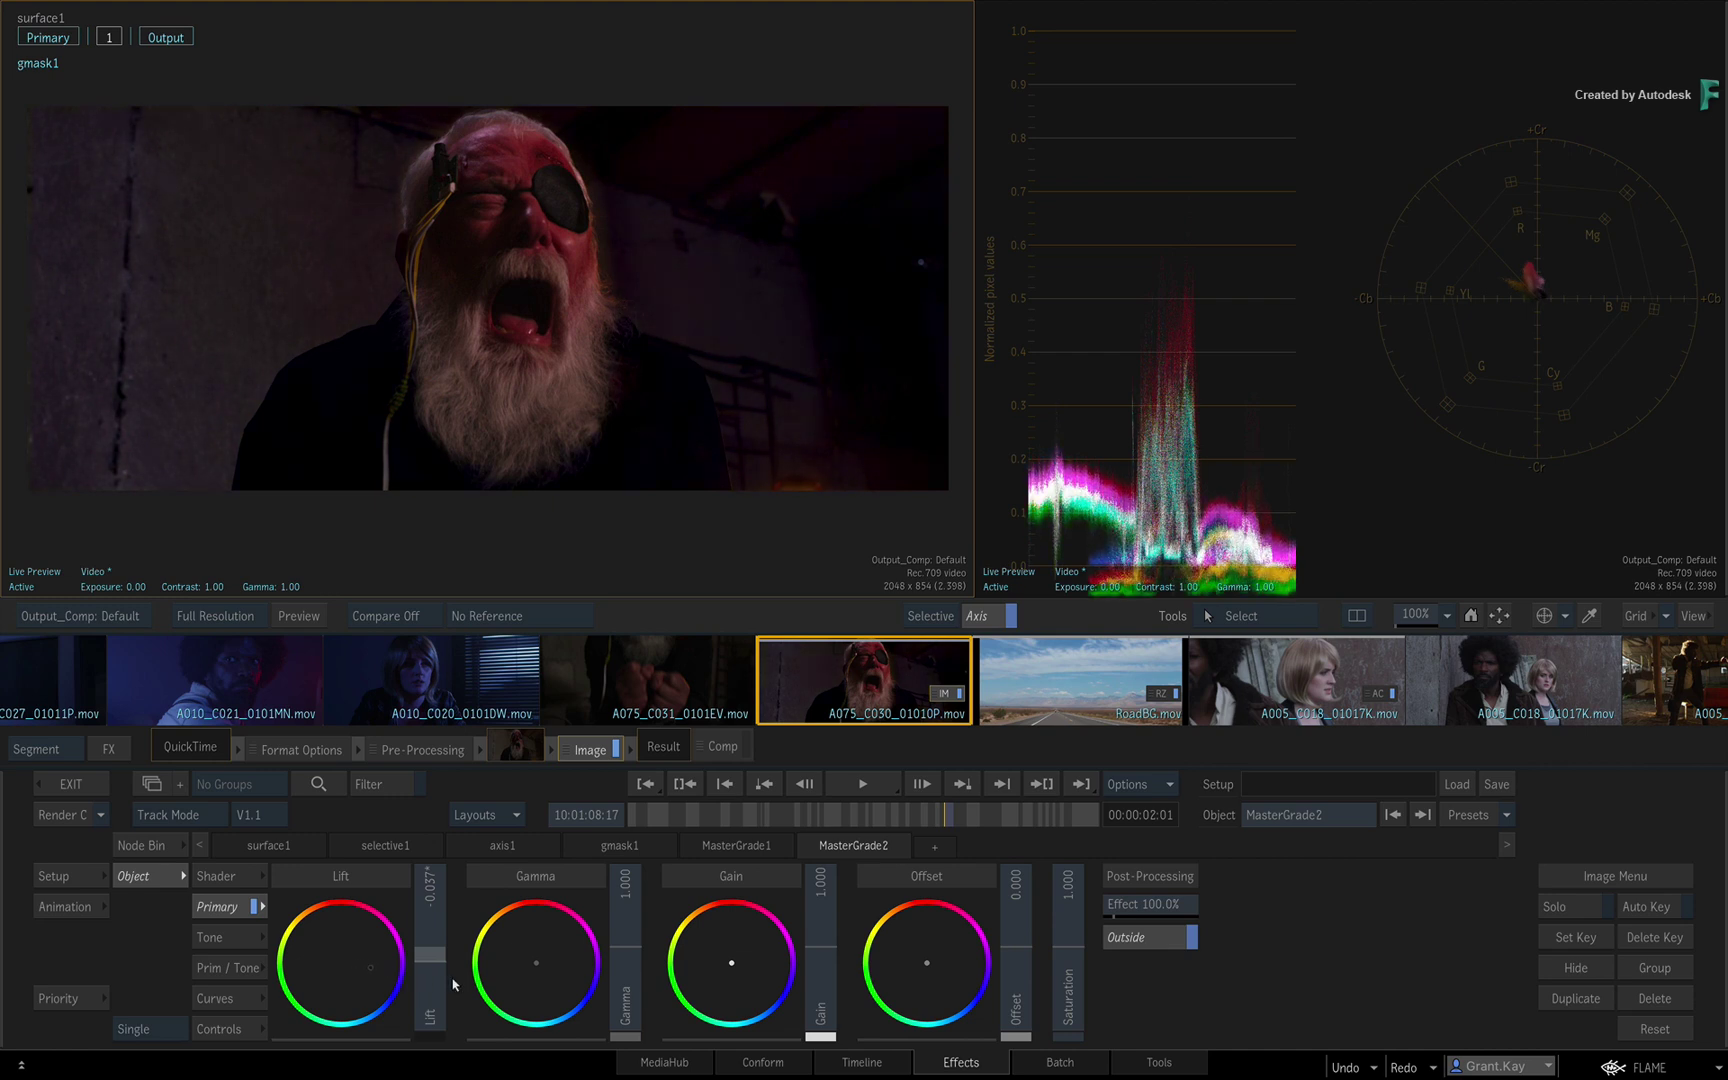
left_click(617, 752)
left_click(617, 752)
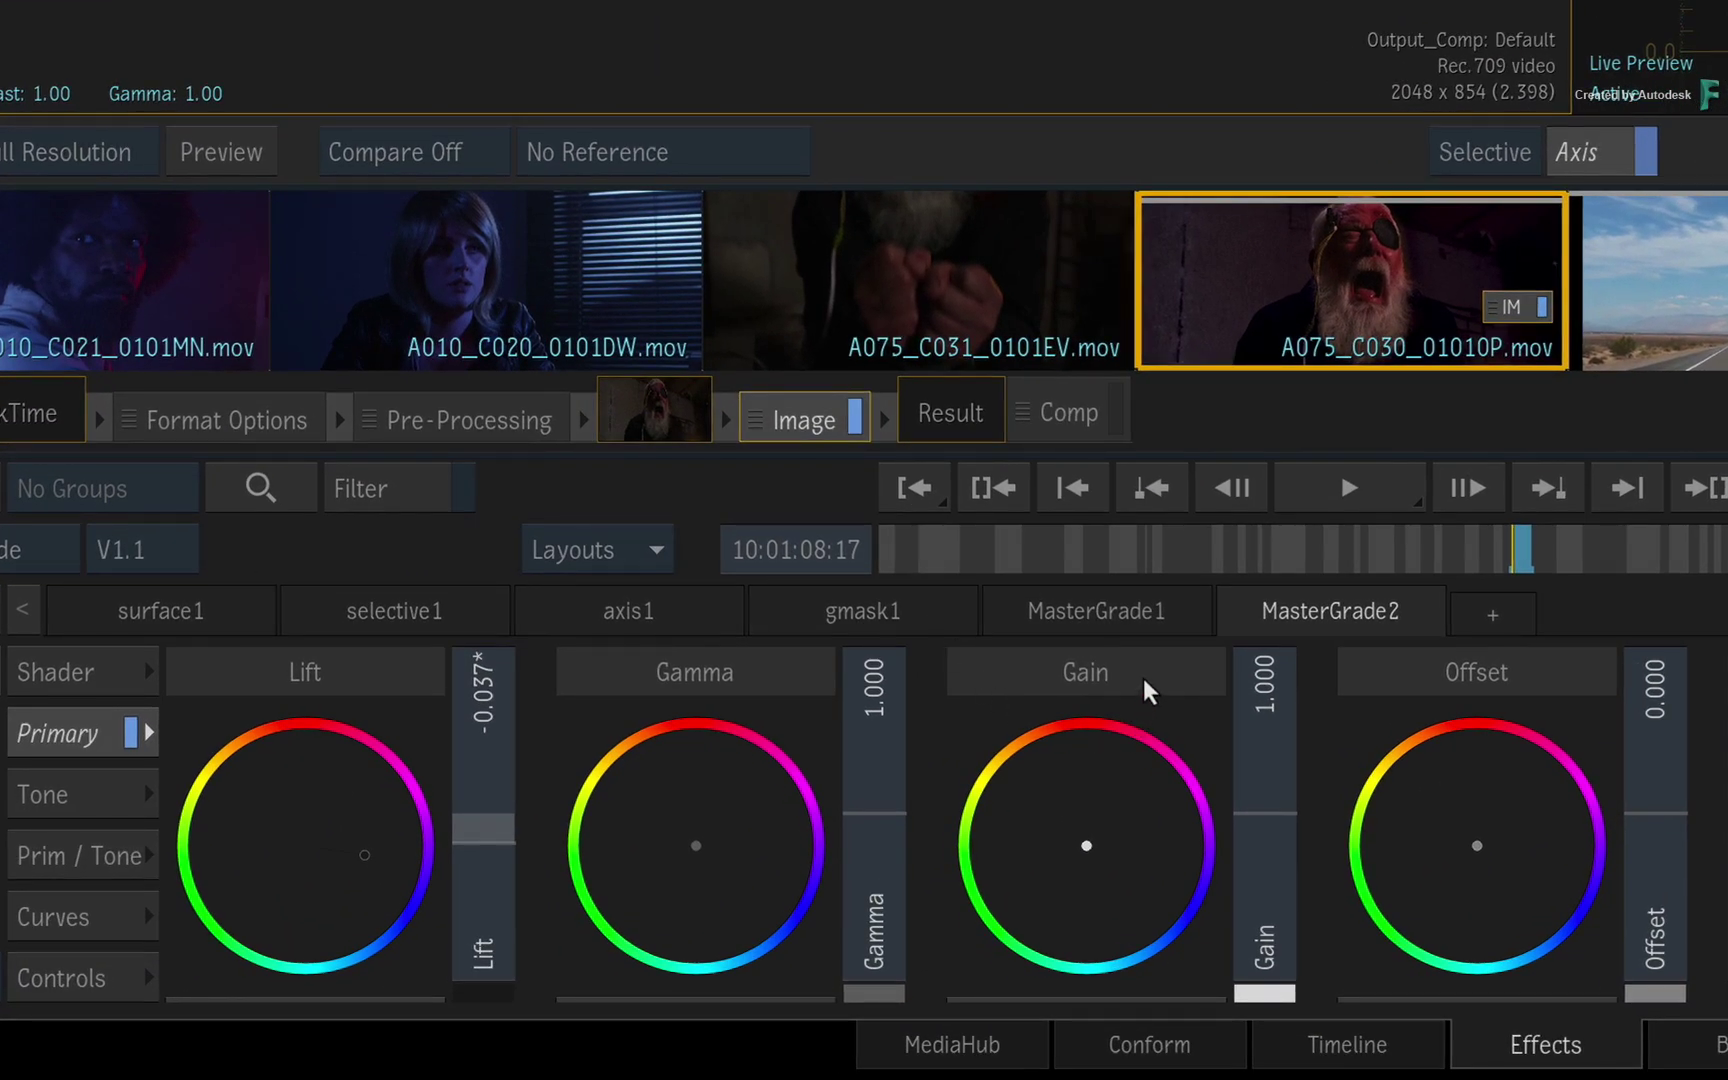
- Rename the MasterGrade1 shader to "Inside"
left_click(1157, 614)
left_click(1273, 609)
left_click(1126, 609)
left_click(1290, 615)
left_click(1136, 618)
right_click(1130, 622)
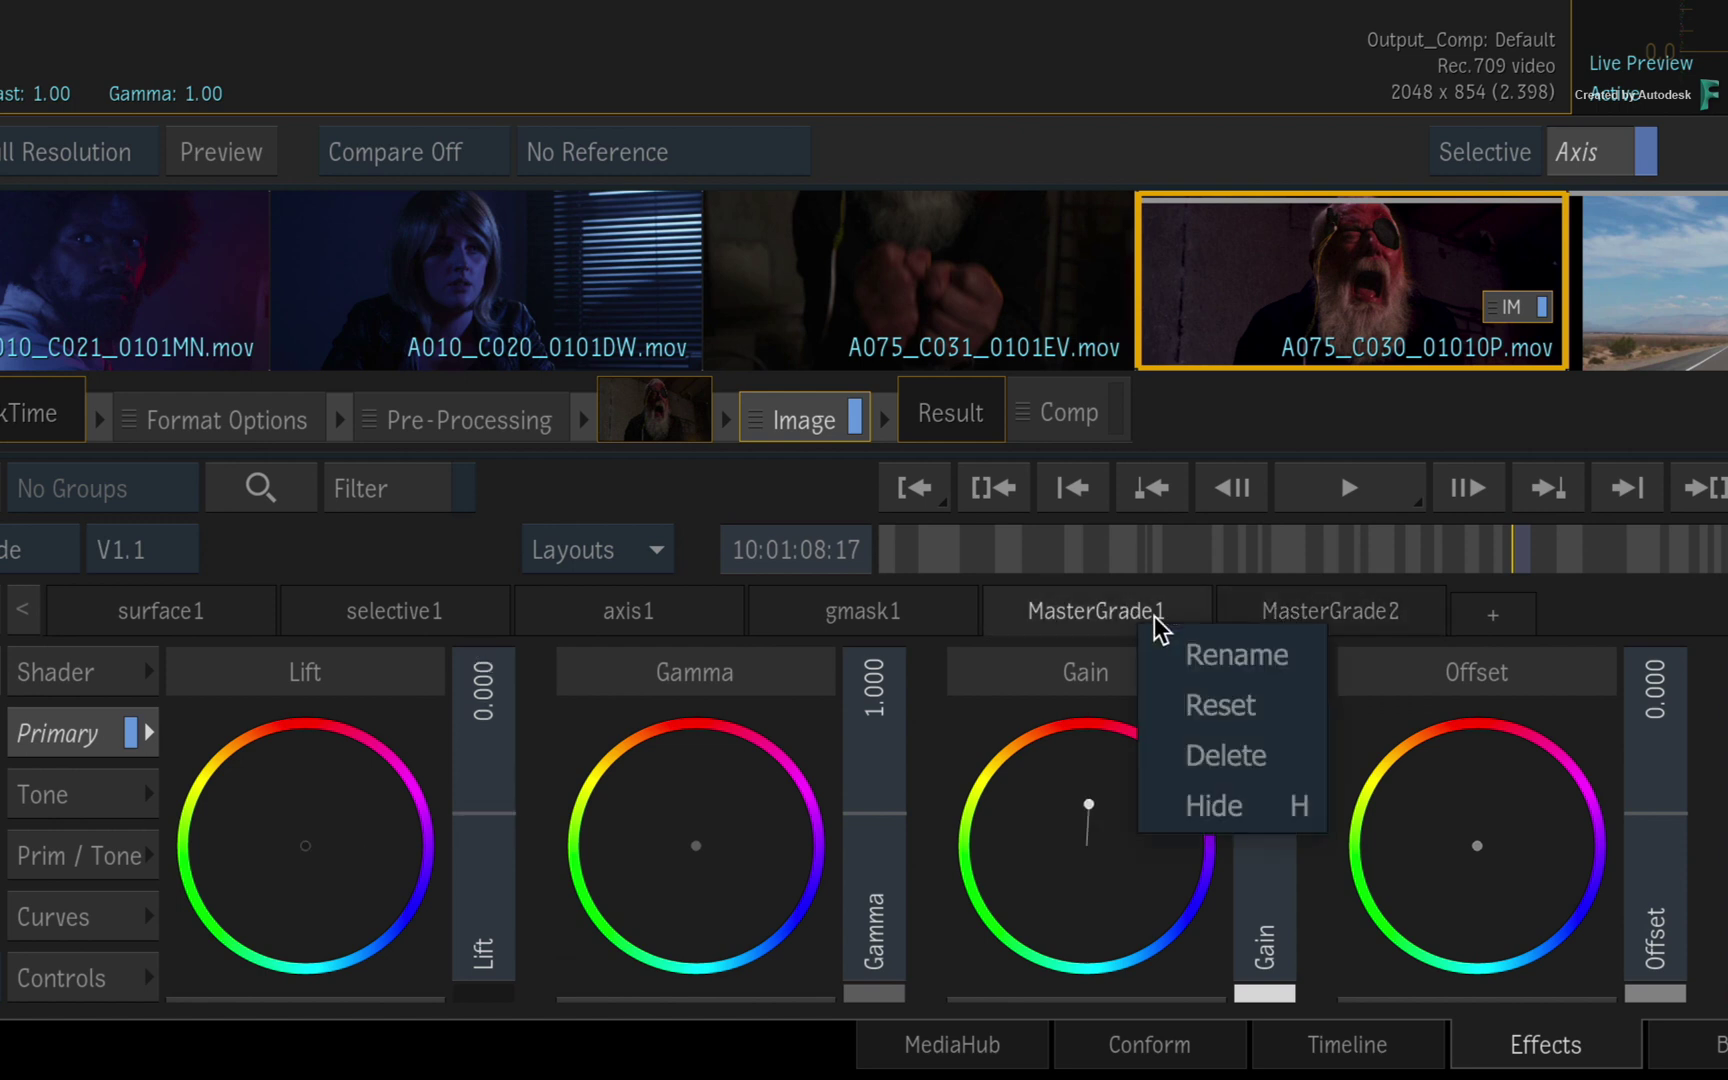
left_click(1195, 655)
key("BackSpace")
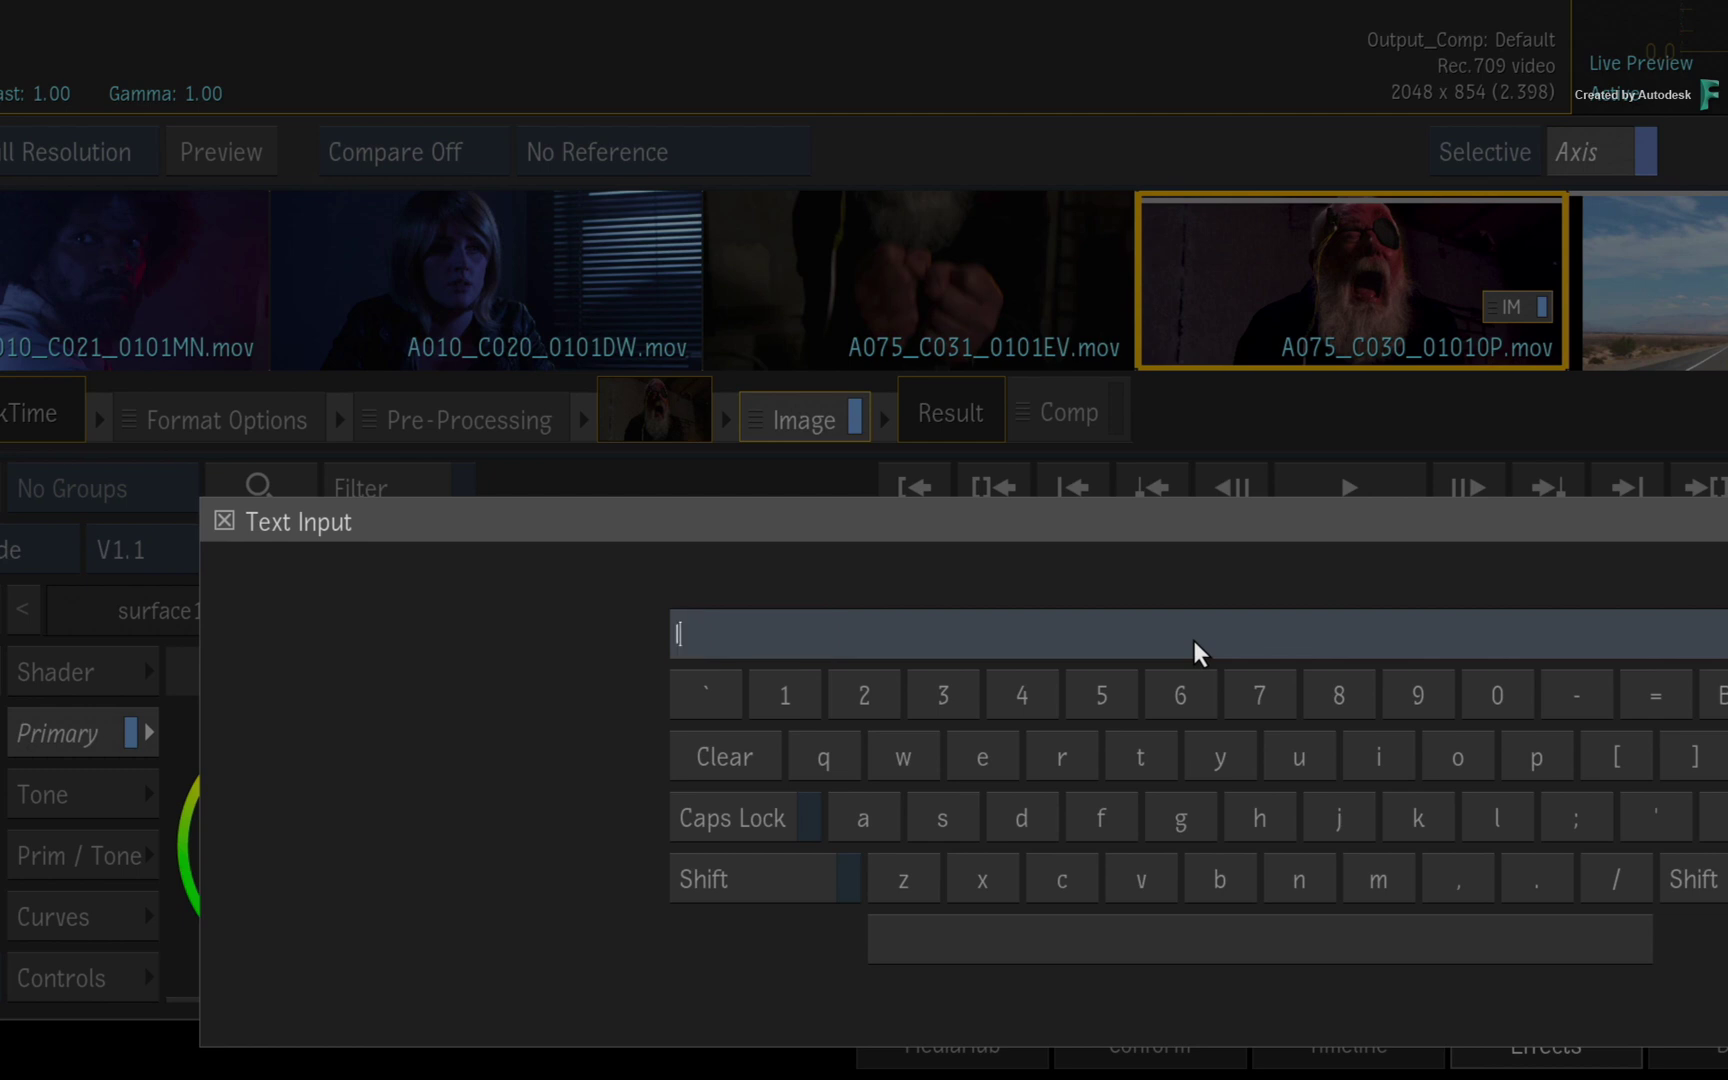
type("Inside")
key("Return")
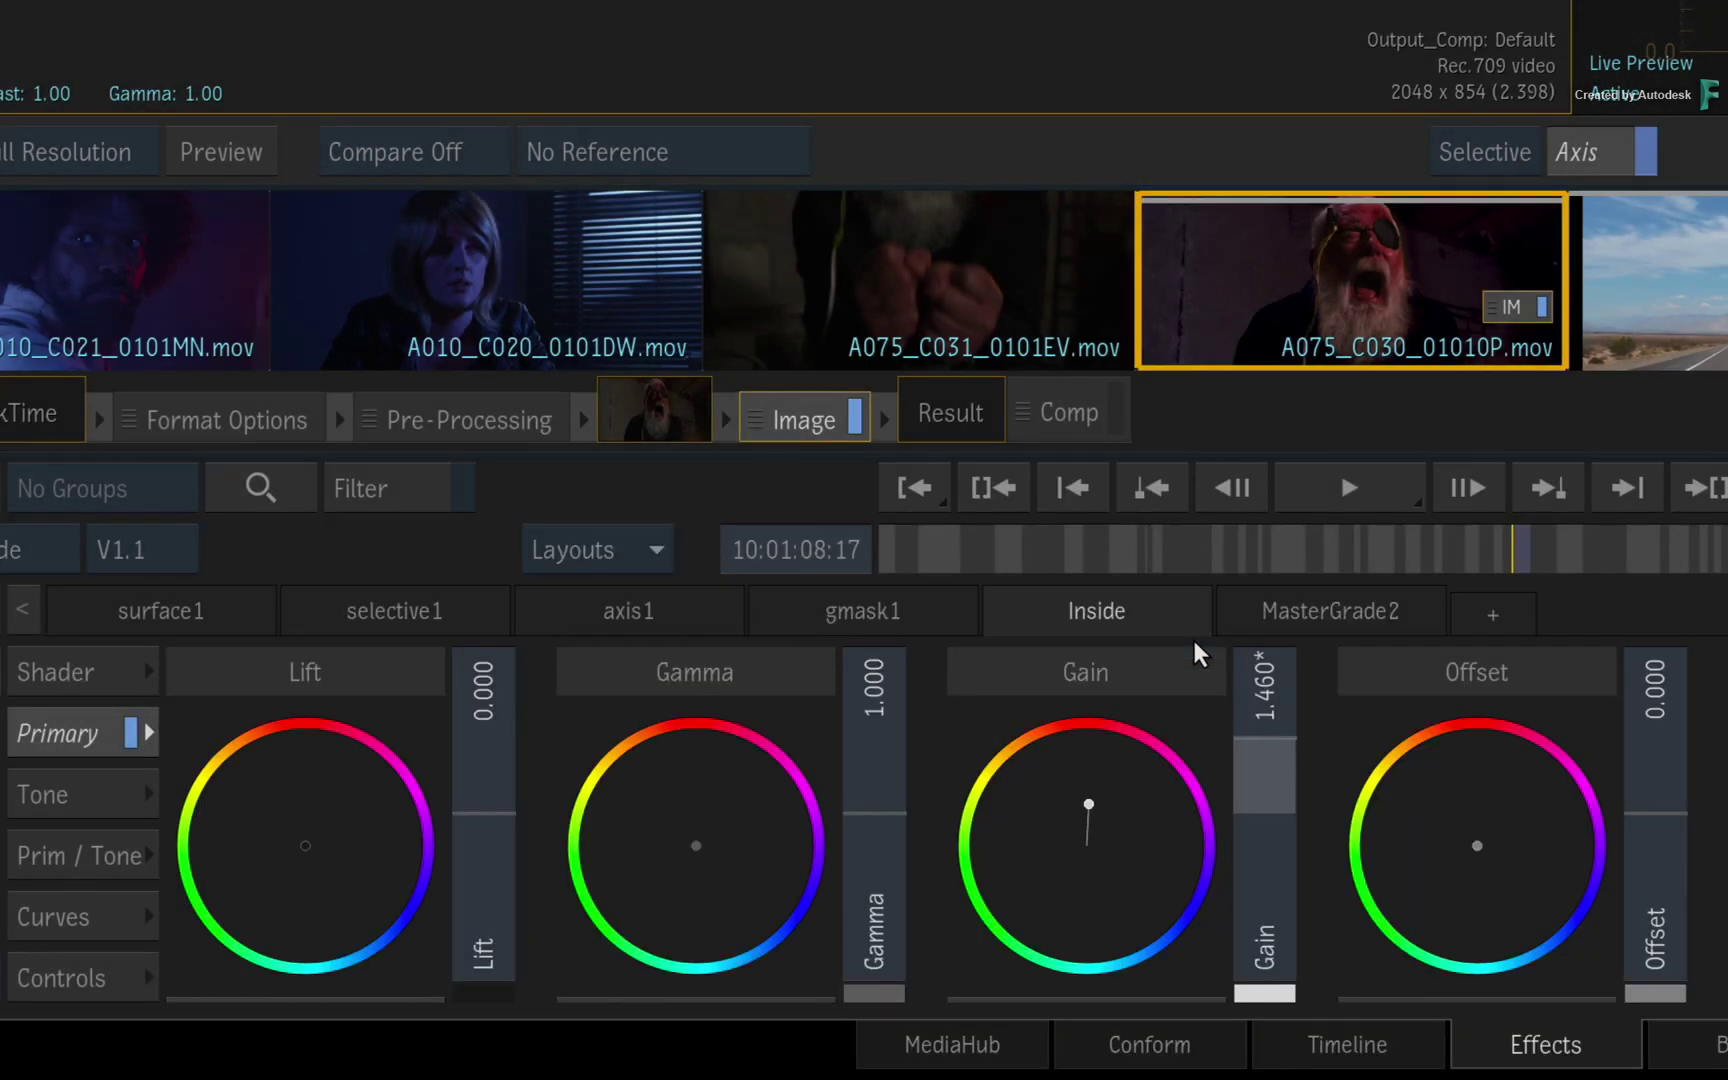
- Rename the MasterGrade2 shader to "Outside"
left_click(1330, 610)
right_click(1331, 610)
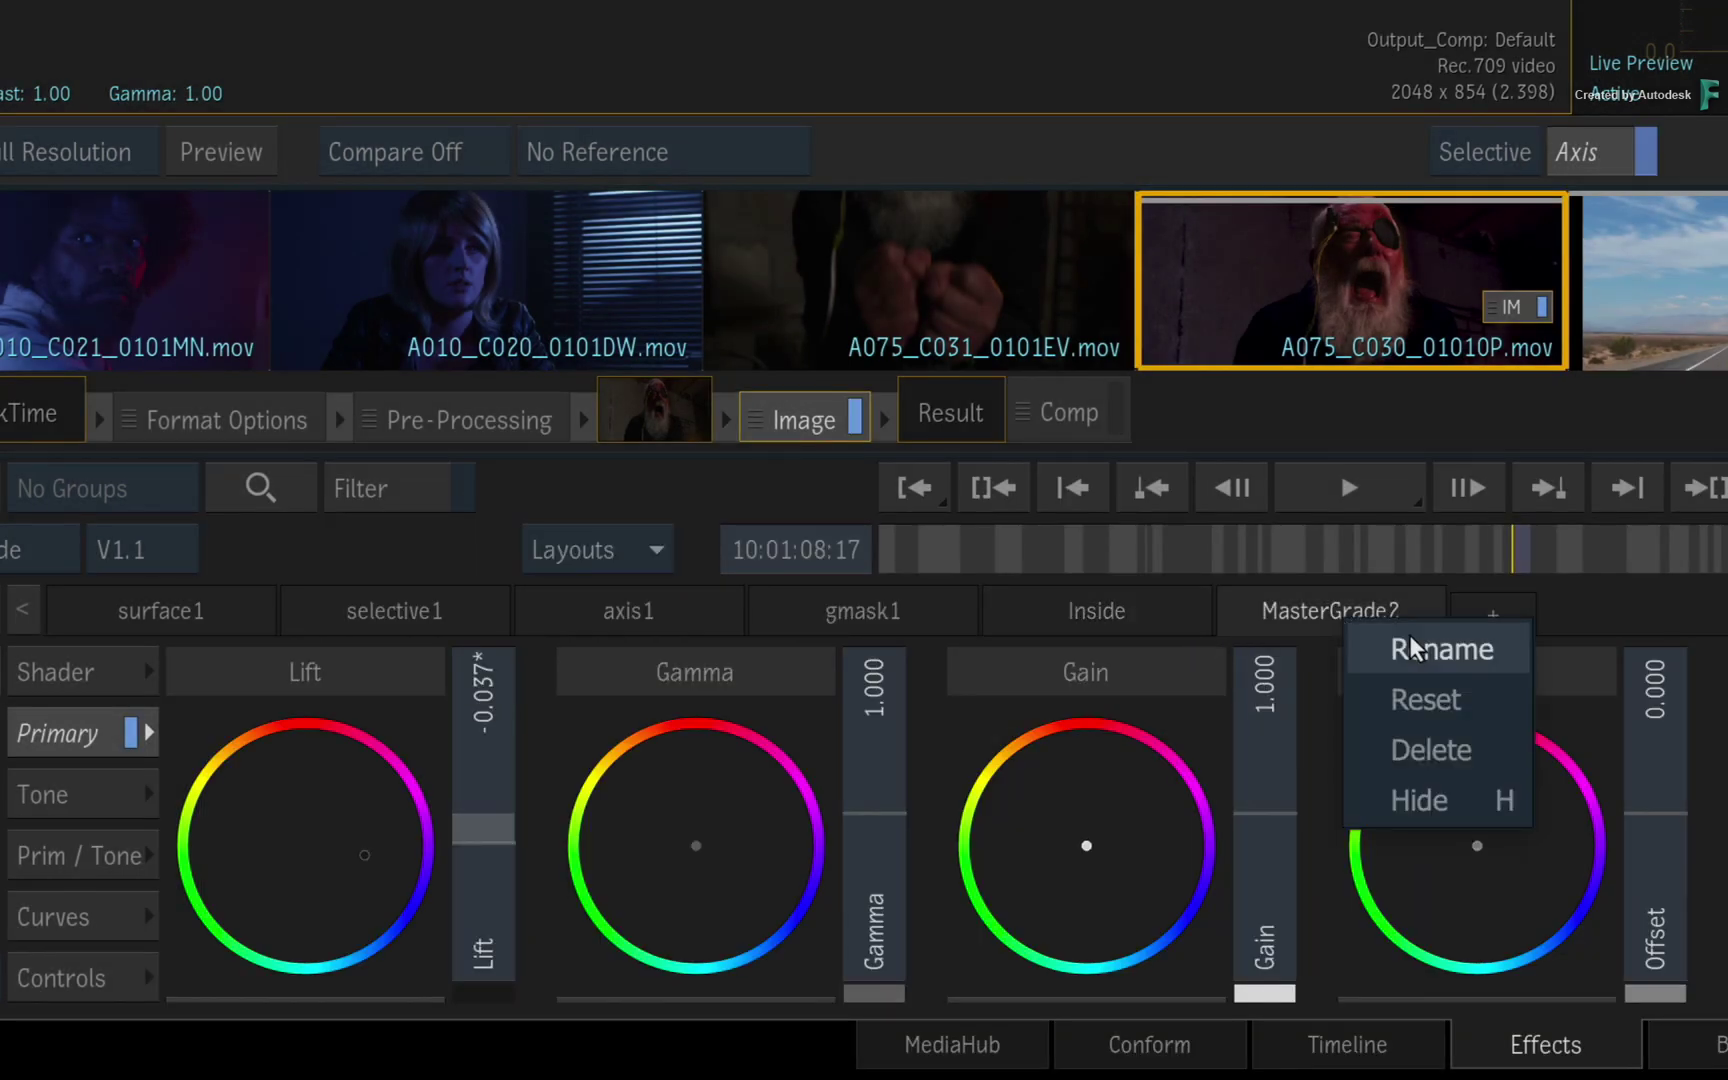
left_click(1430, 652)
key("BackSpace")
type("Outside")
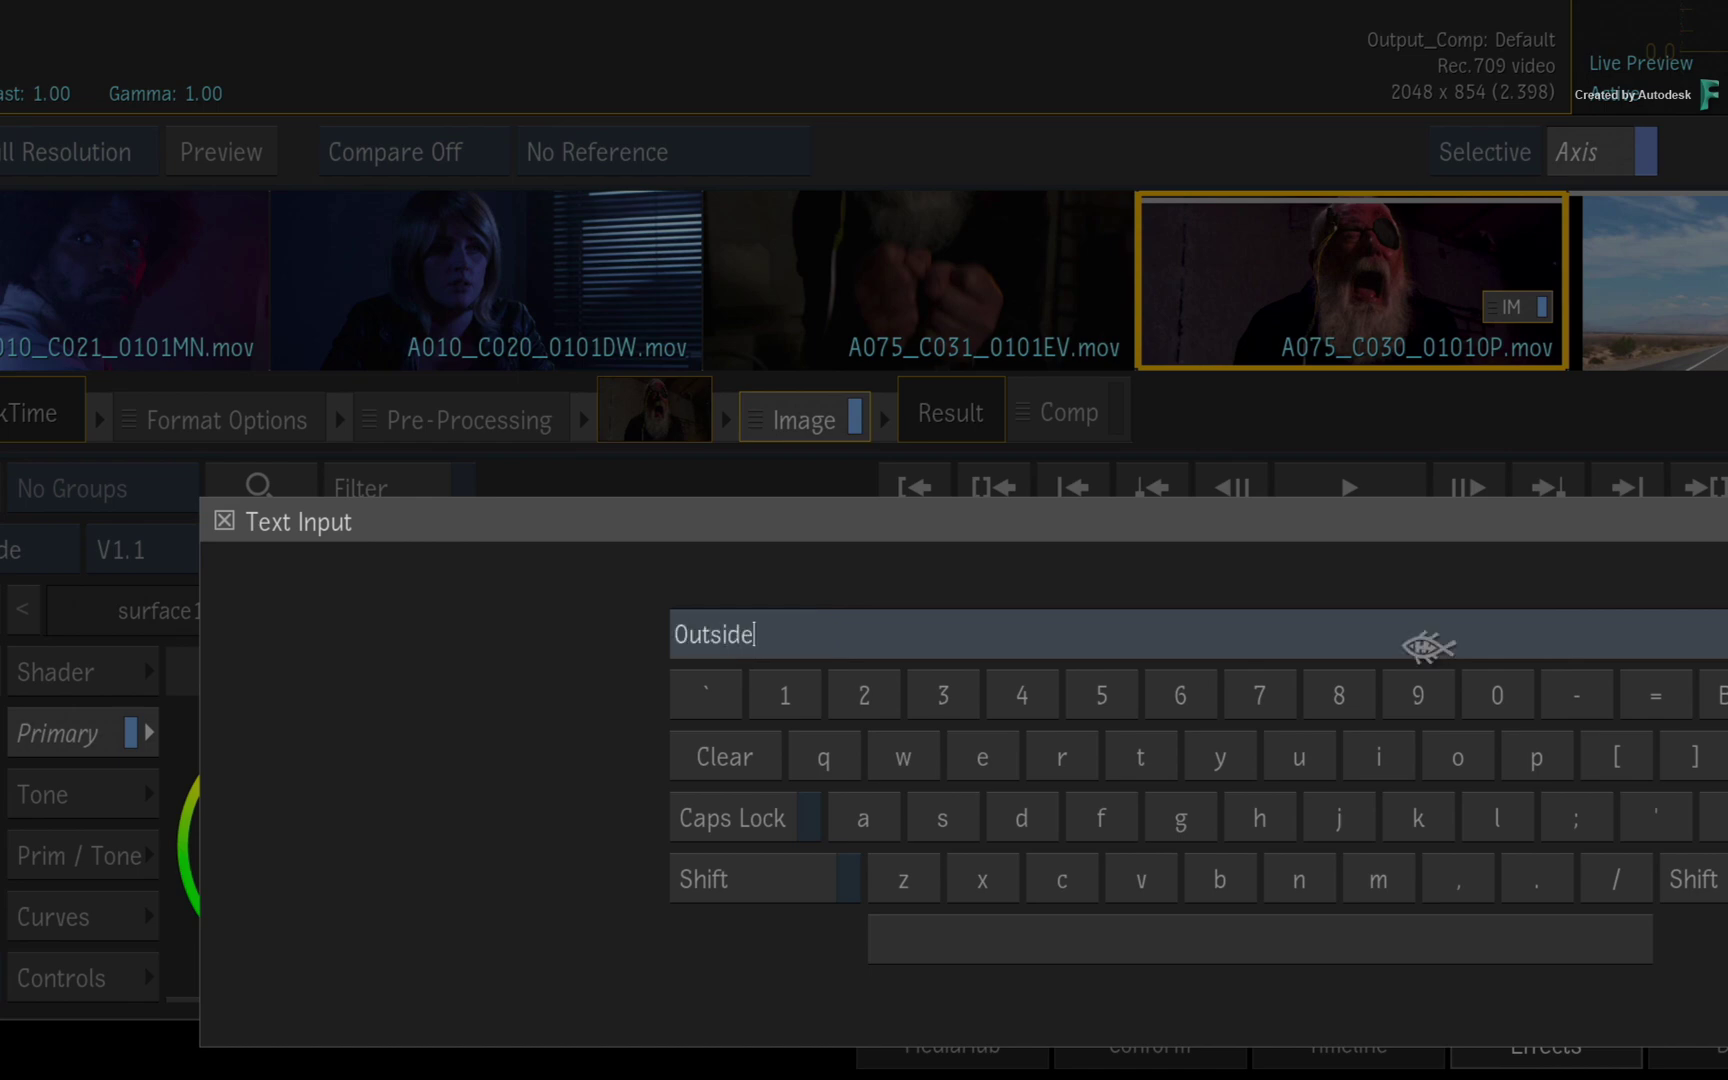
key("Return")
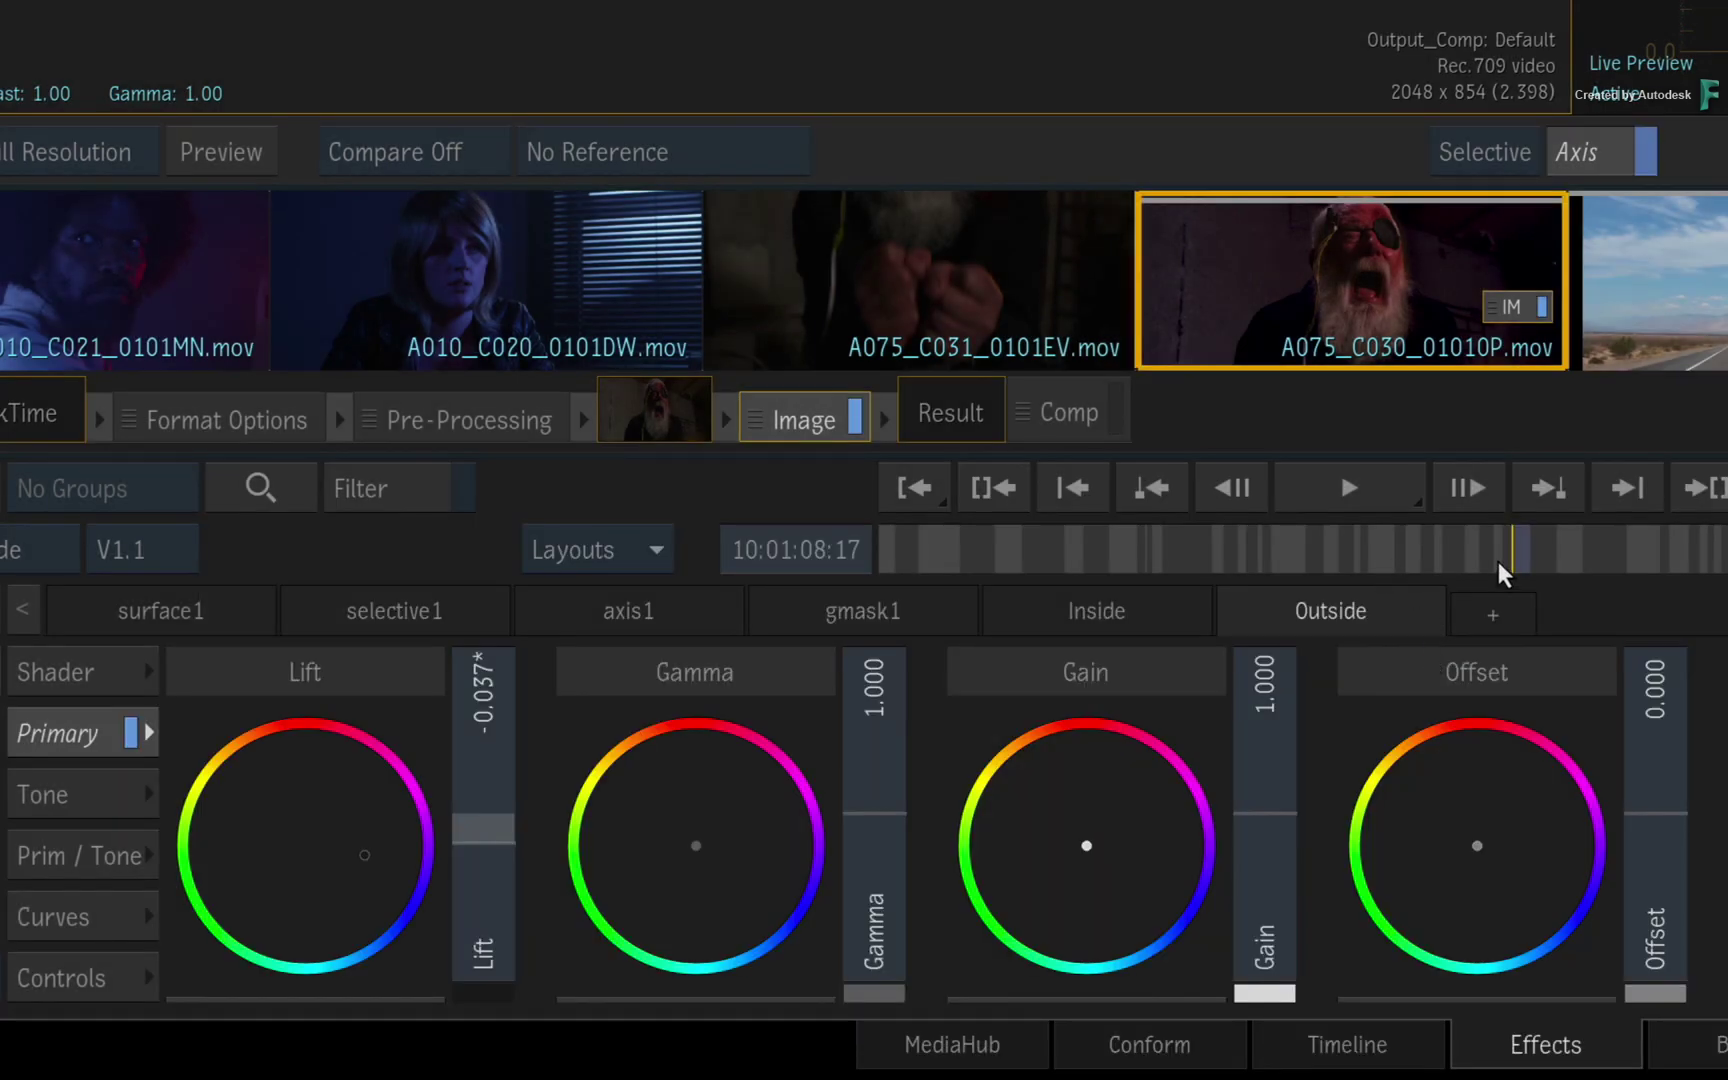